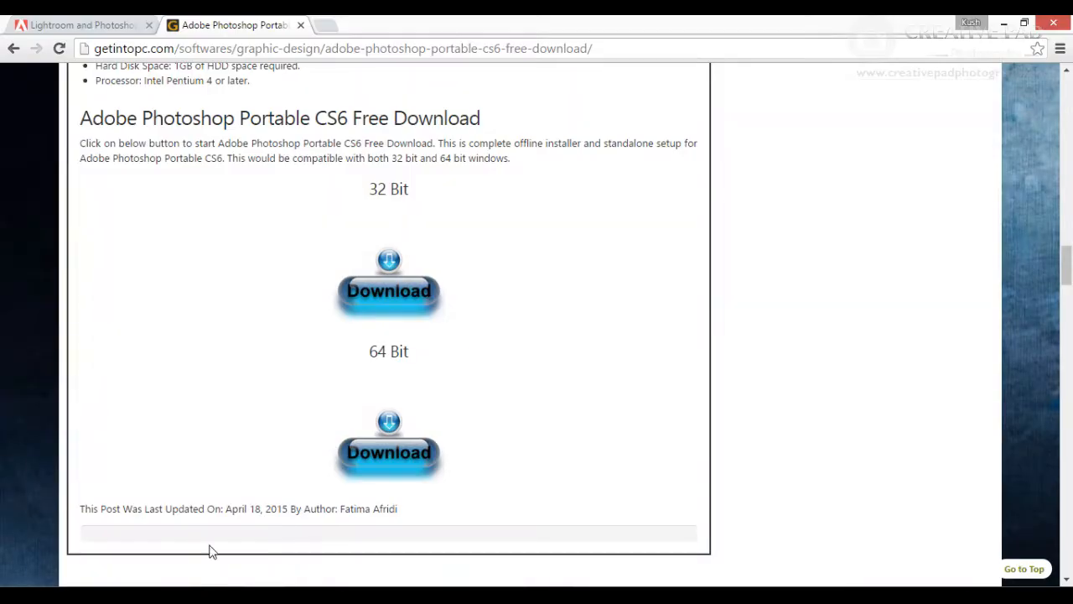
- Switch to the web browser showing the Adobe Creative Cloud Photography plans page
left_click(57, 23)
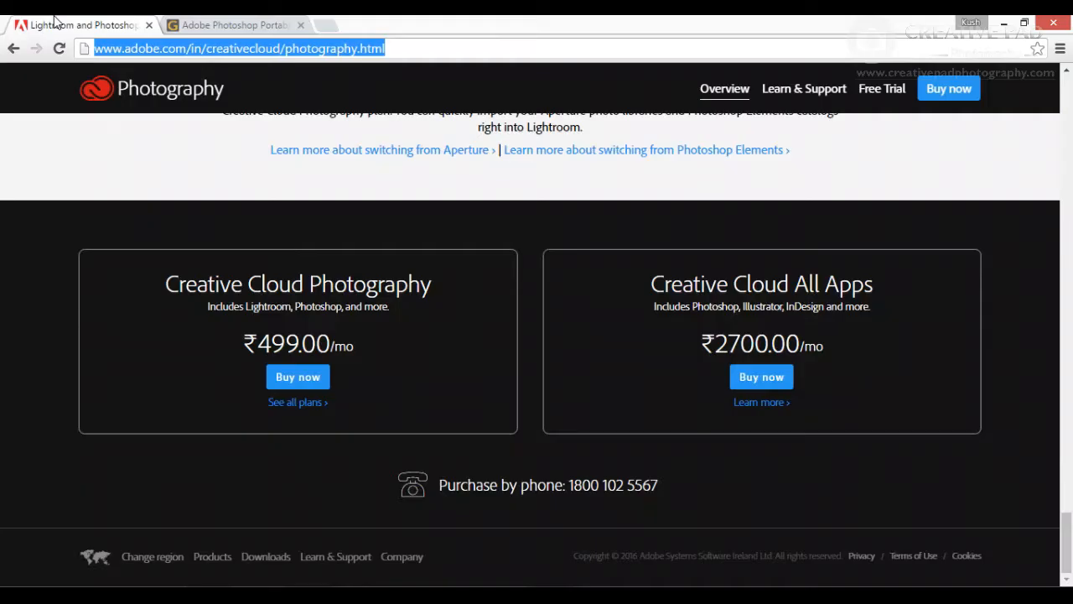
left_click(292, 48)
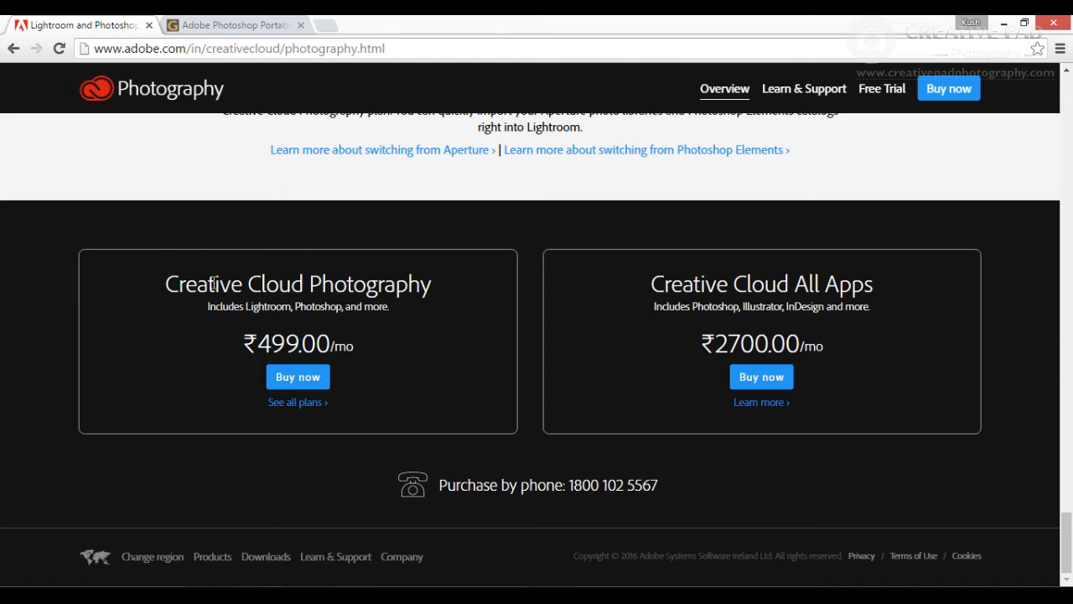
- Open the Adobe Photoshop Portable CS6 download page tab and scroll through its details and download links
left_click(237, 27)
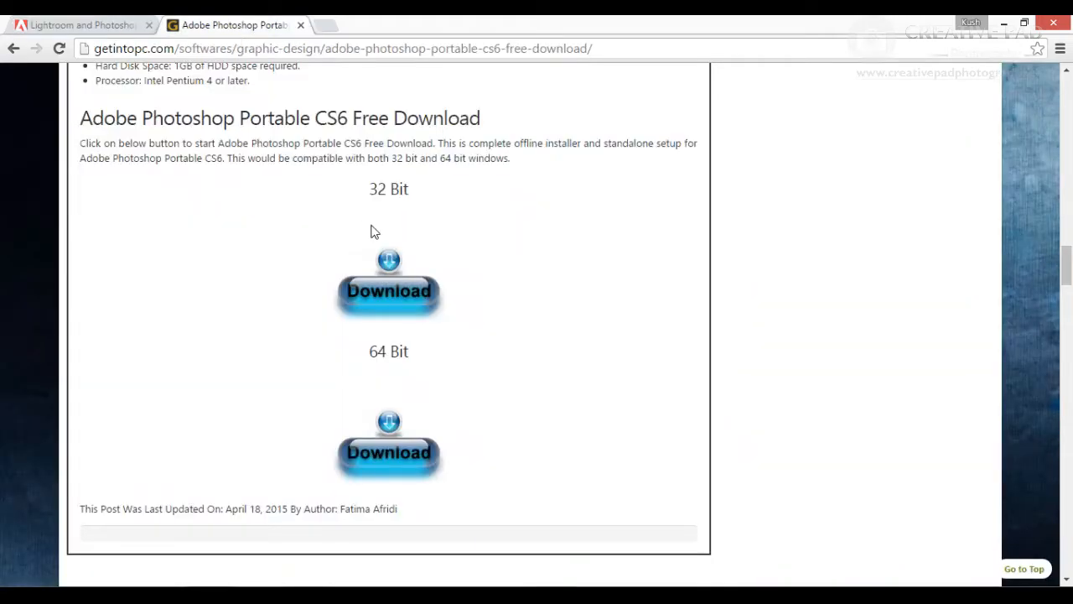
scroll(373, 231, "up", 15)
scroll(372, 232, "up", 4)
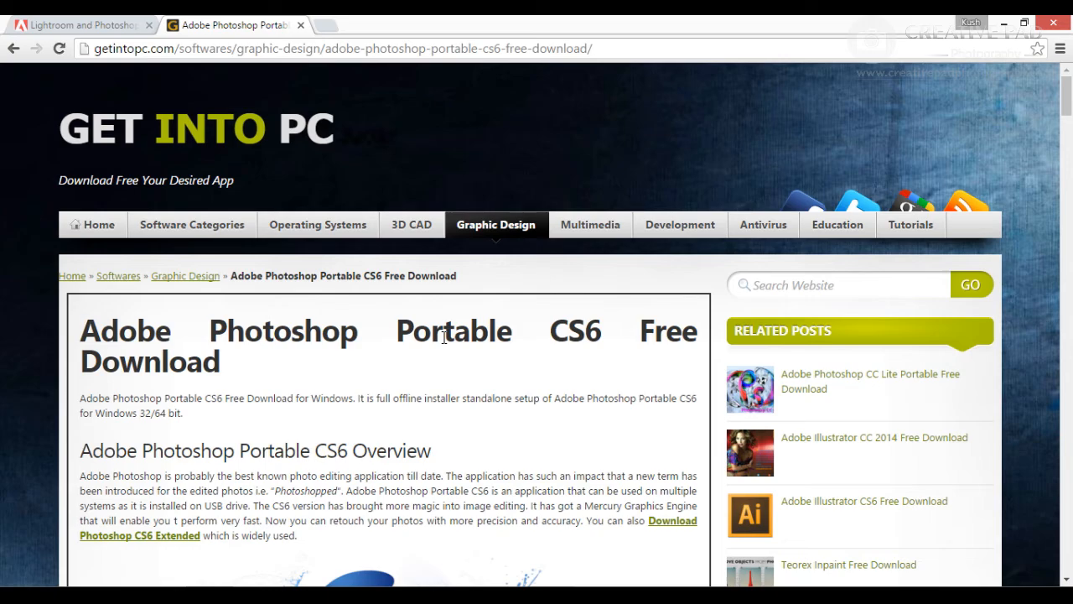
scroll(444, 337, "down", 12)
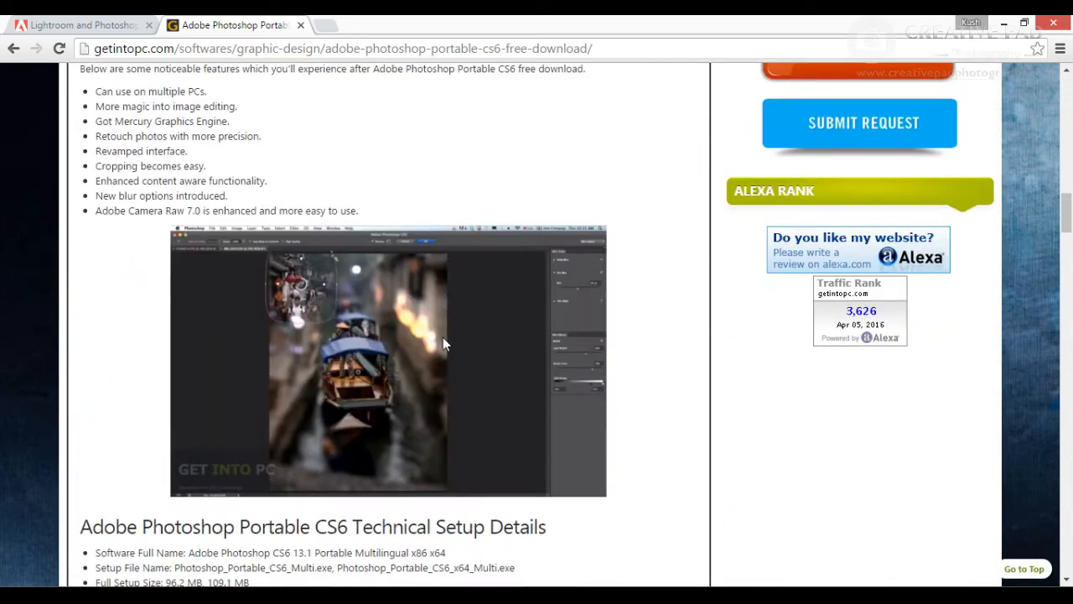
scroll(280, 191, "down", 1)
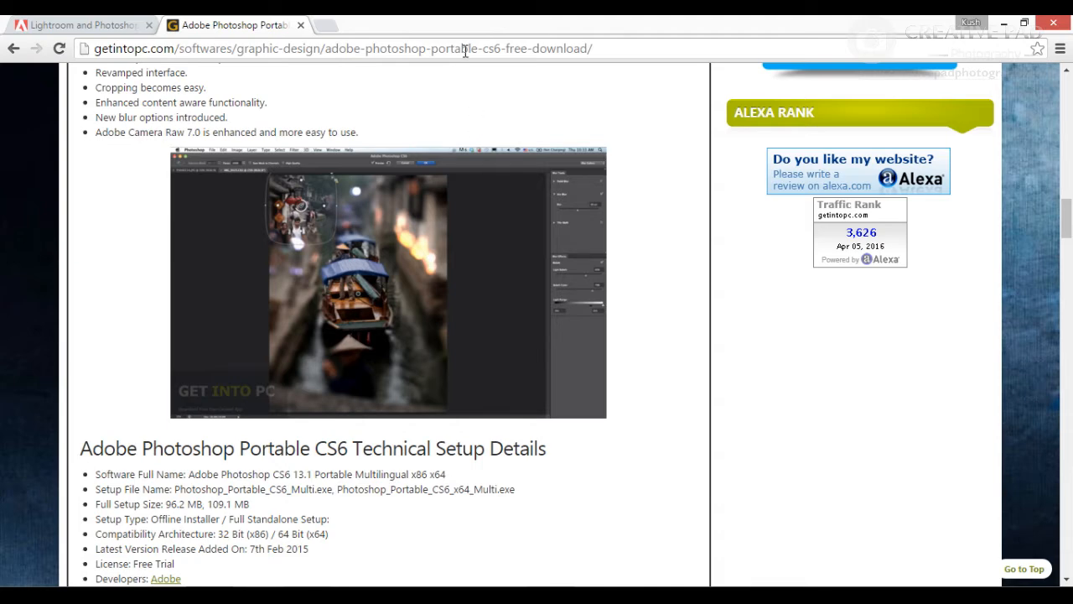
scroll(450, 197, "down", 3)
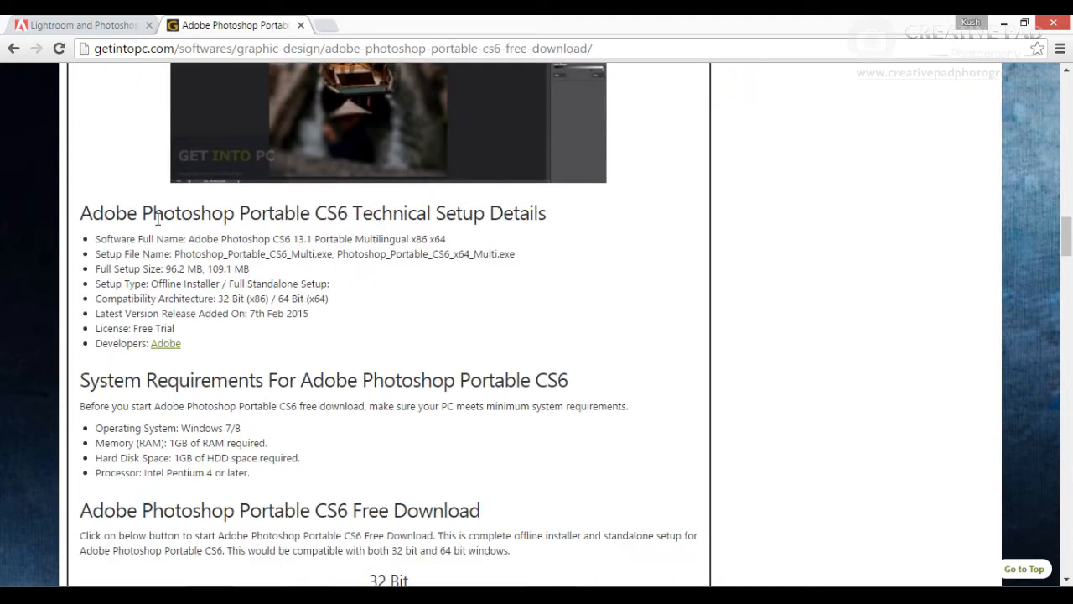
scroll(383, 240, "down", 4)
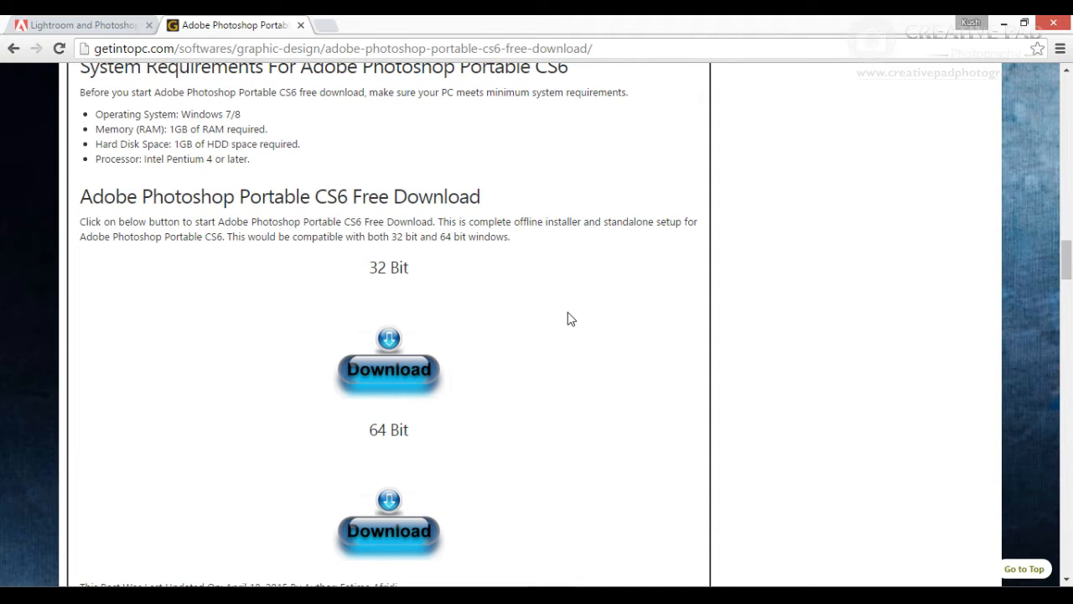
scroll(568, 318, "down", 1)
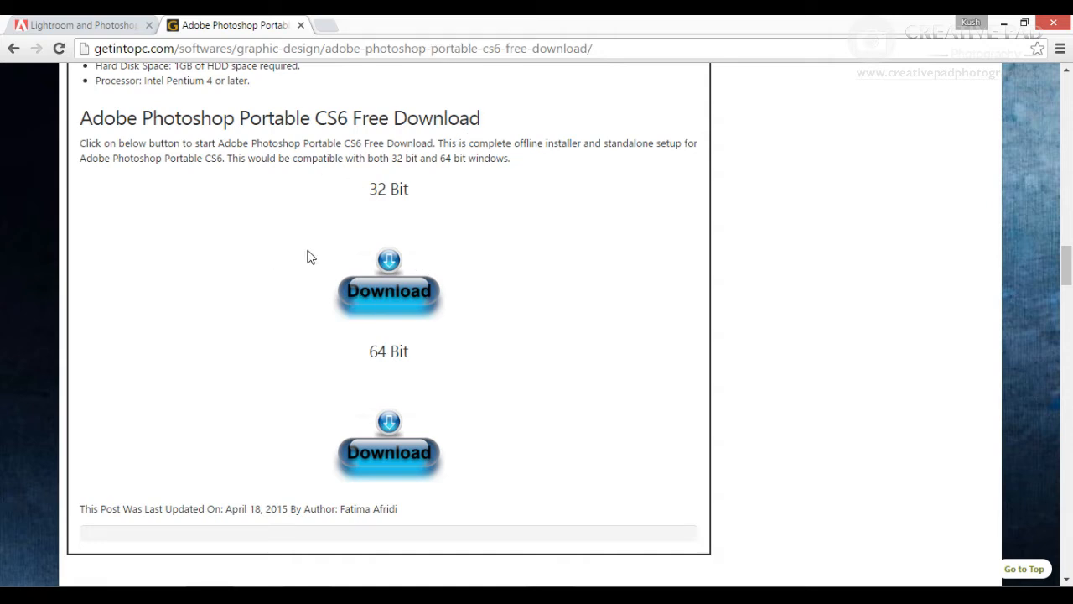
- Compare the two browser tabs once more, then return to Photoshop
left_click(90, 27)
left_click(277, 26)
left_click(63, 25)
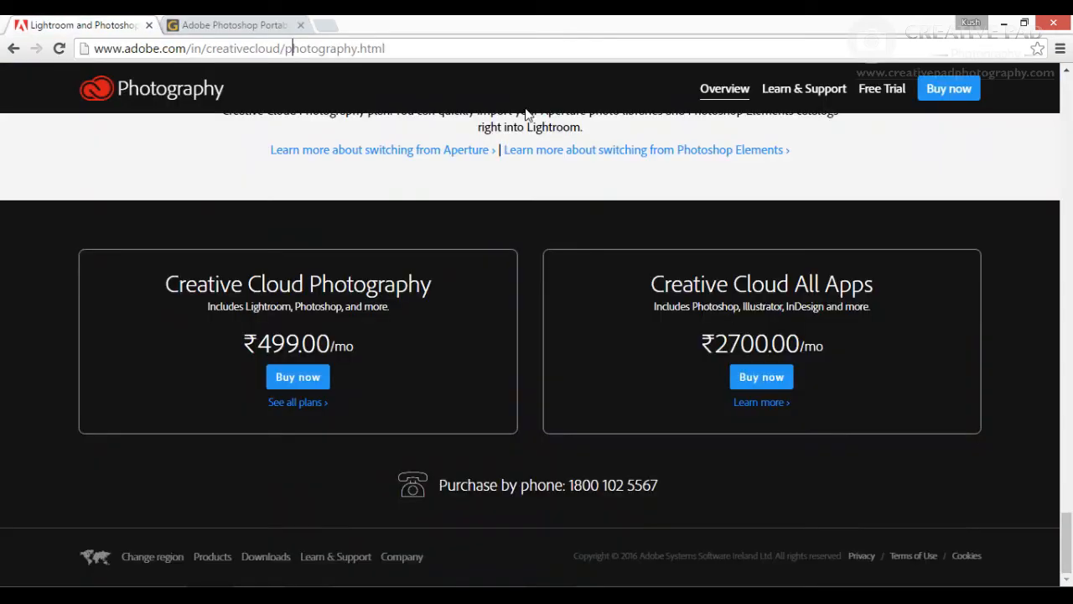
left_click(240, 26)
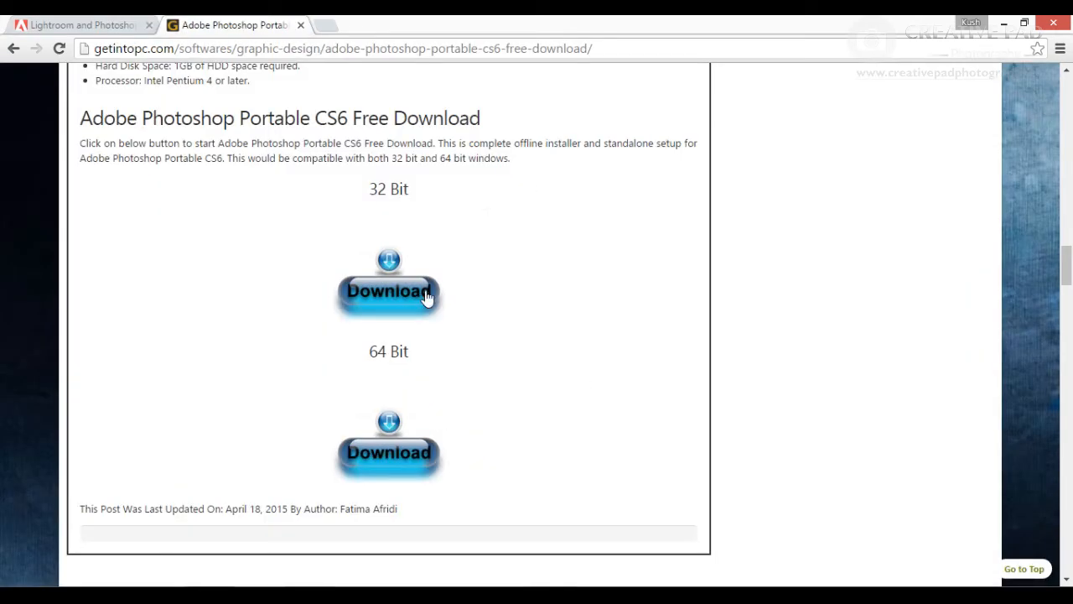
left_click(88, 25)
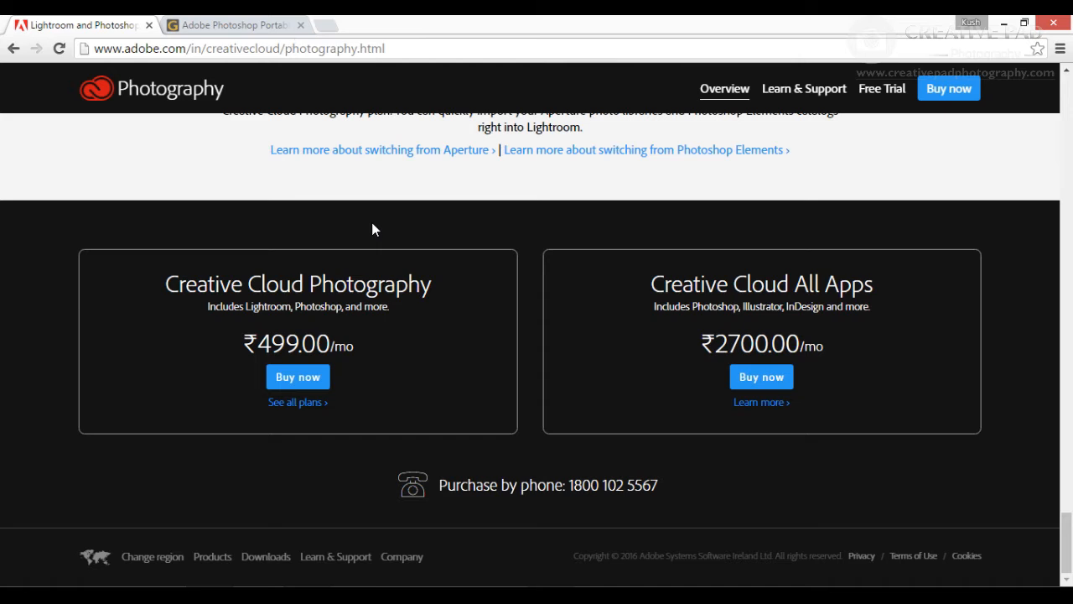
left_click(155, 597)
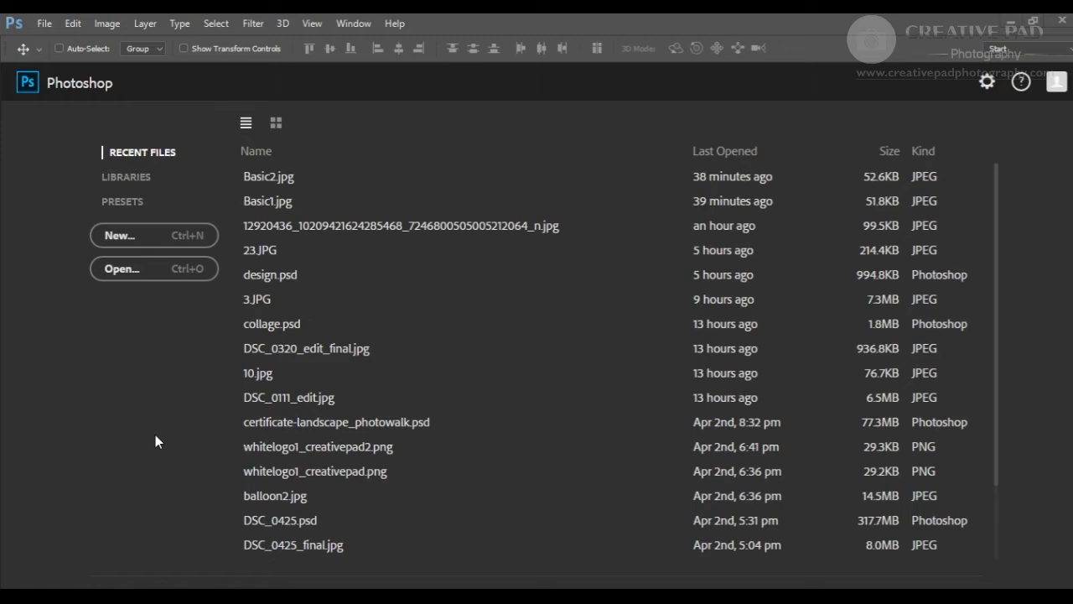
- Open the Basic1 and Basic2 images from the Images for Editing folder
left_click(40, 23)
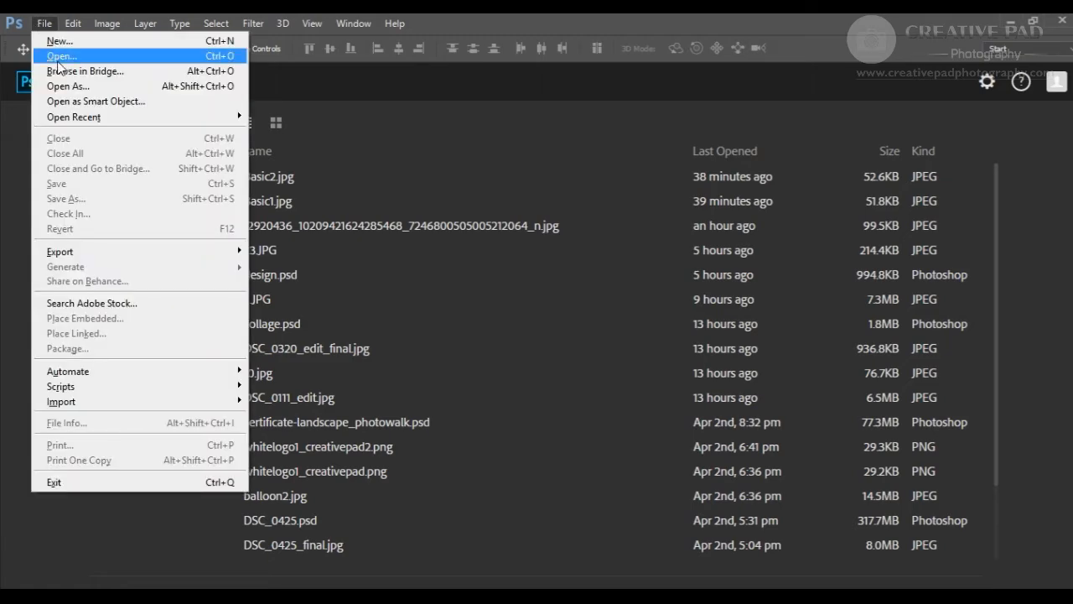
left_click(58, 59)
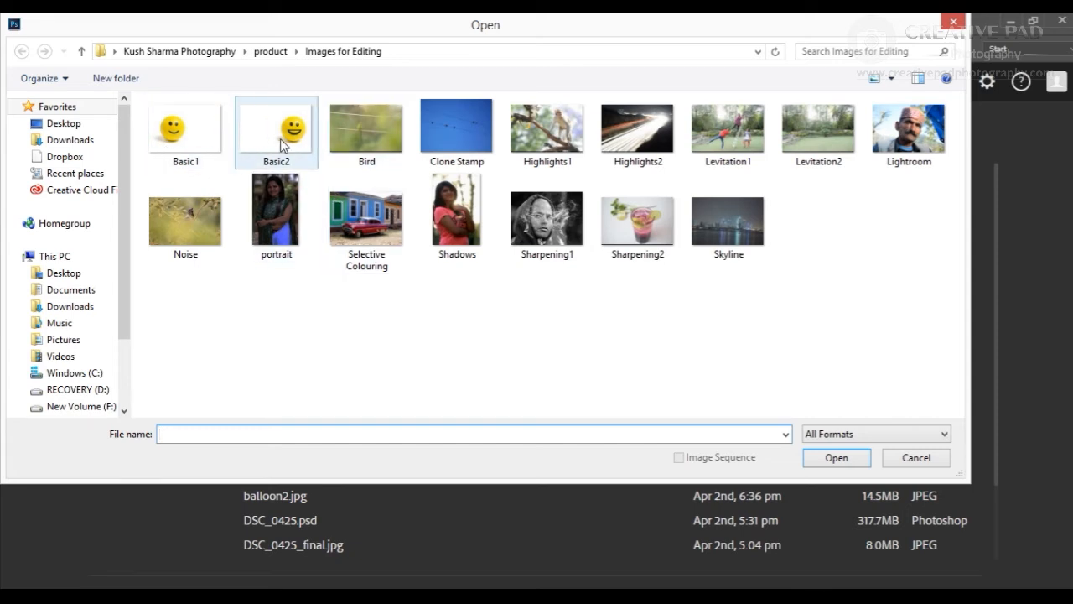
left_click(200, 141)
left_click(837, 457)
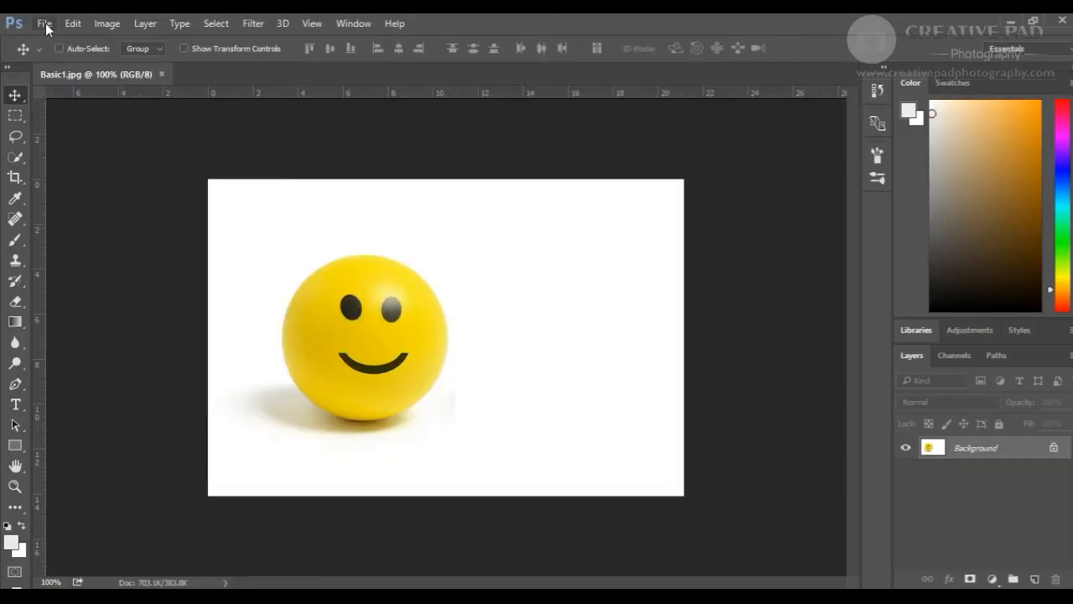
left_click(46, 25)
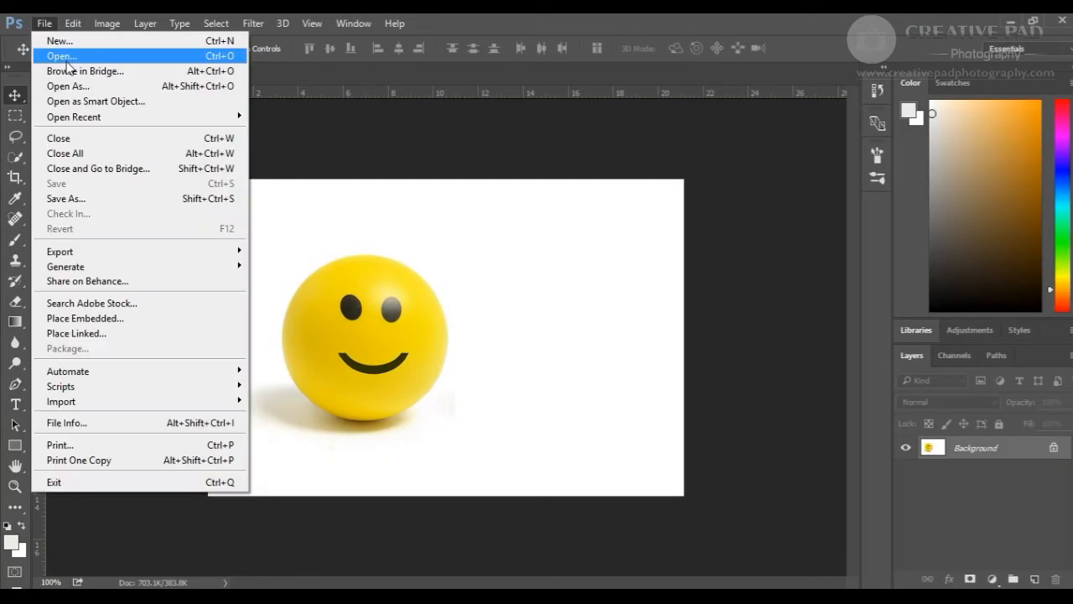
left_click(63, 52)
left_click(277, 130)
left_click(834, 459)
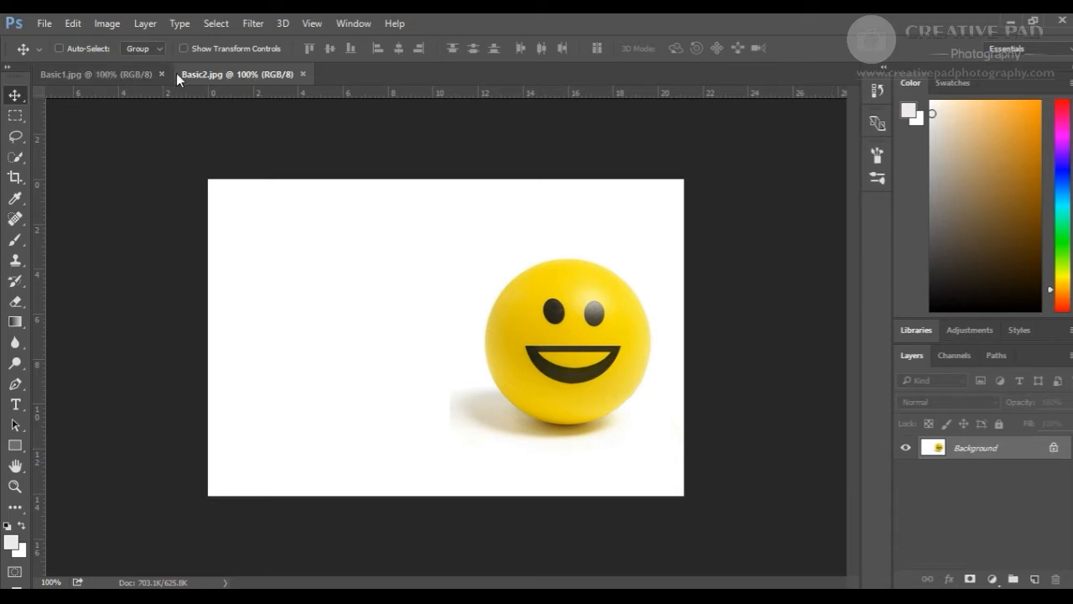
- Crop Basic1 to a smaller frame around the ball with the Crop tool, then undo the crop
left_click(116, 73)
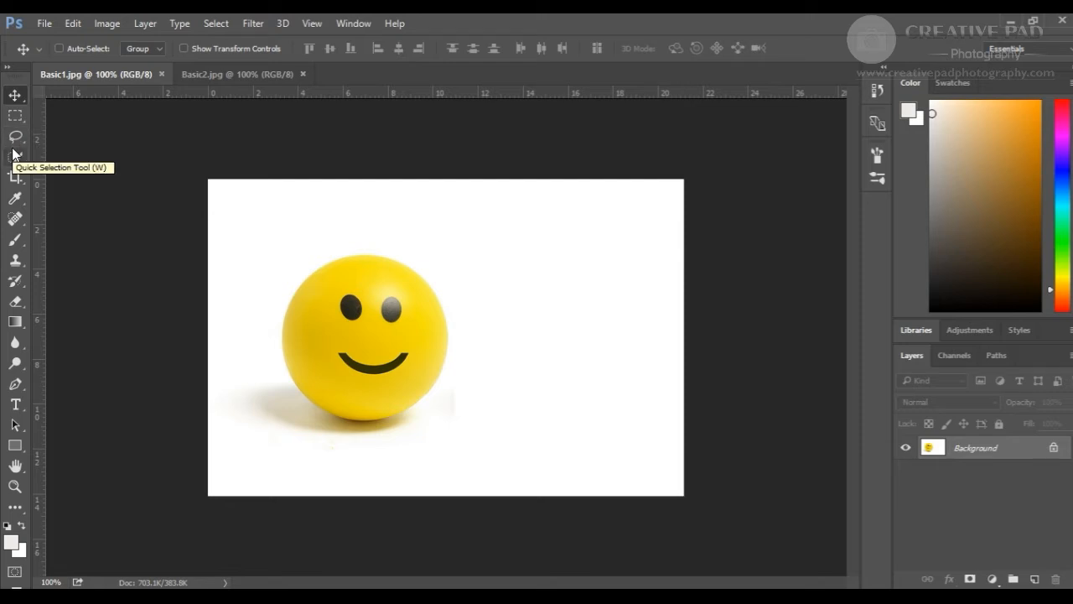
left_click(15, 178)
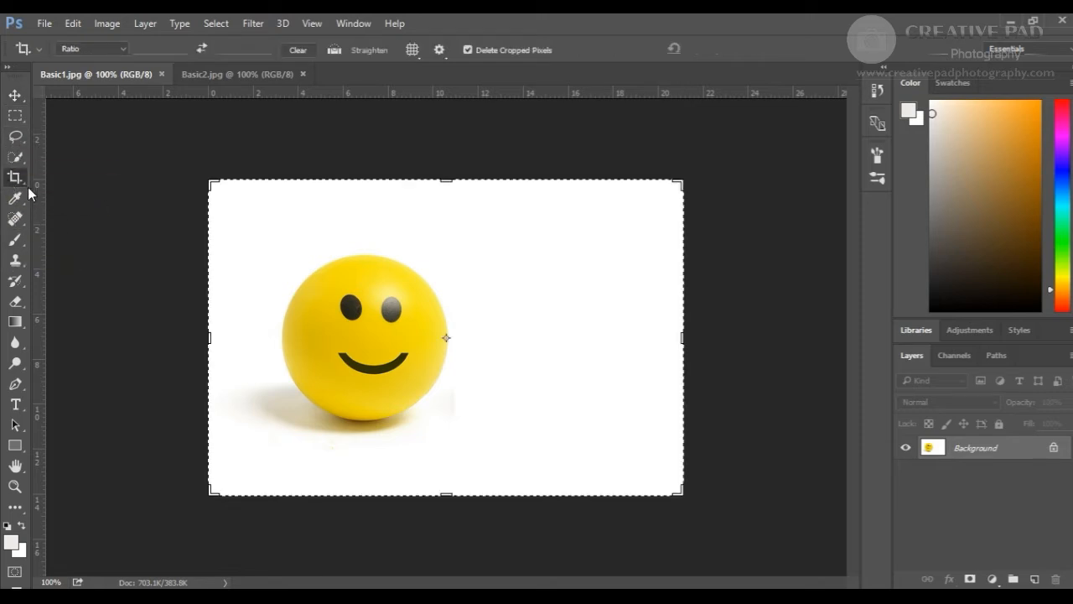
left_click_drag(216, 201, 592, 462)
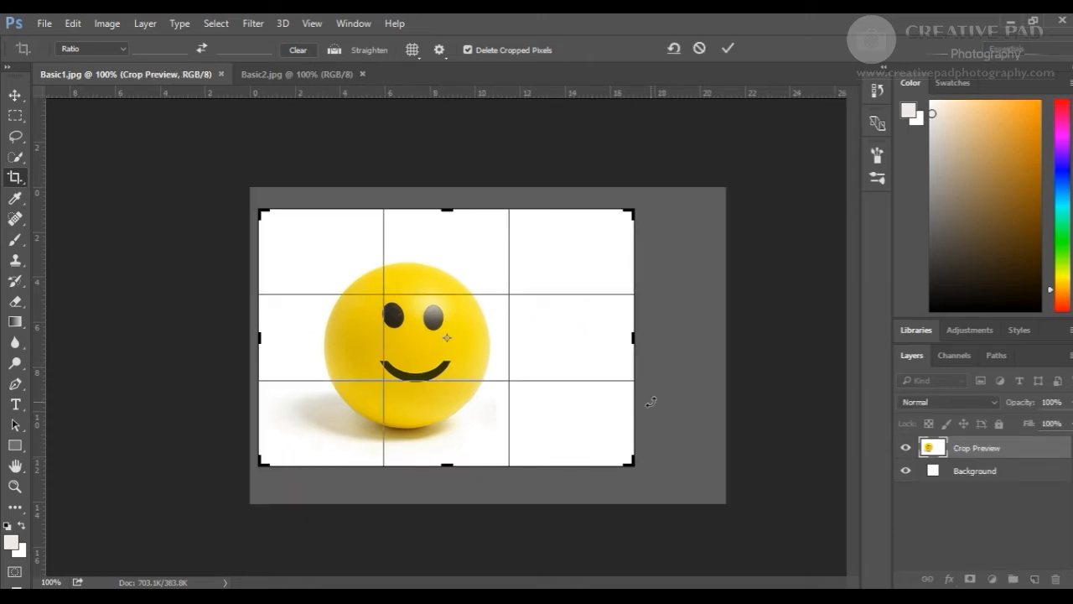
key("Return")
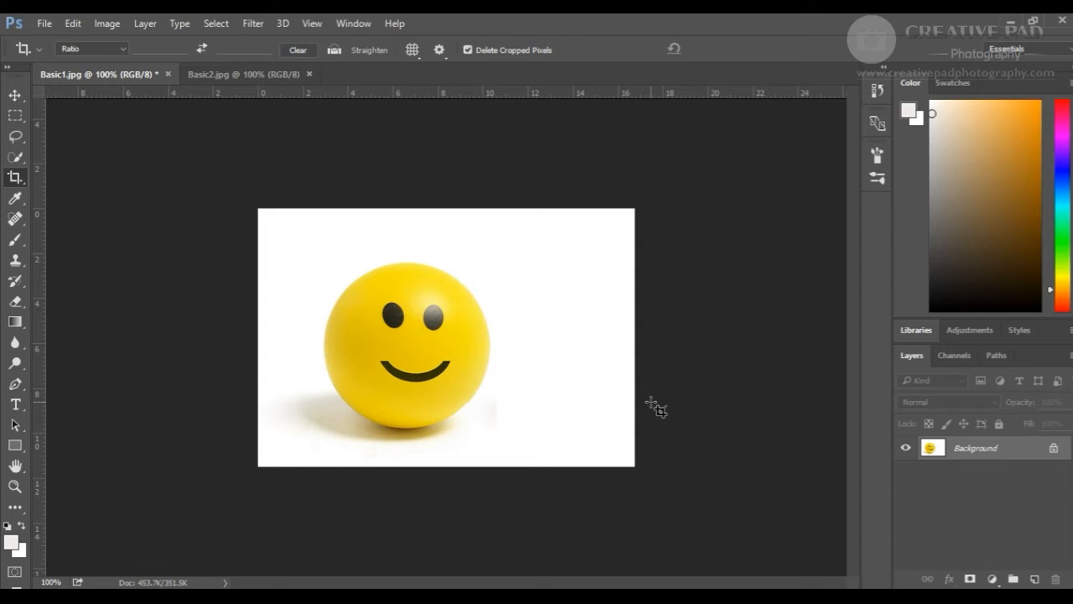
left_click(74, 24)
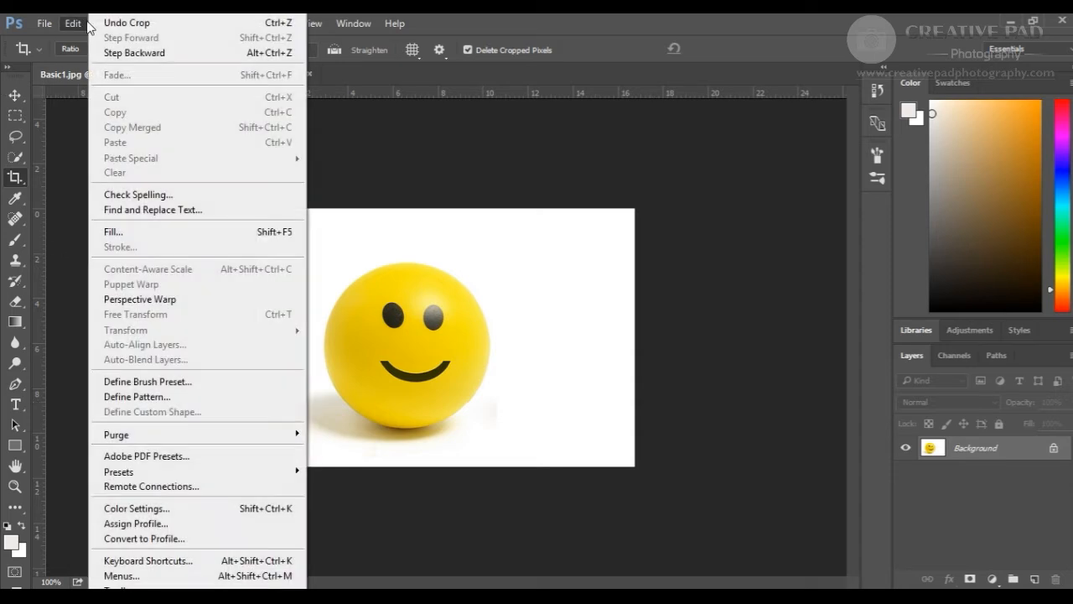
left_click(107, 25)
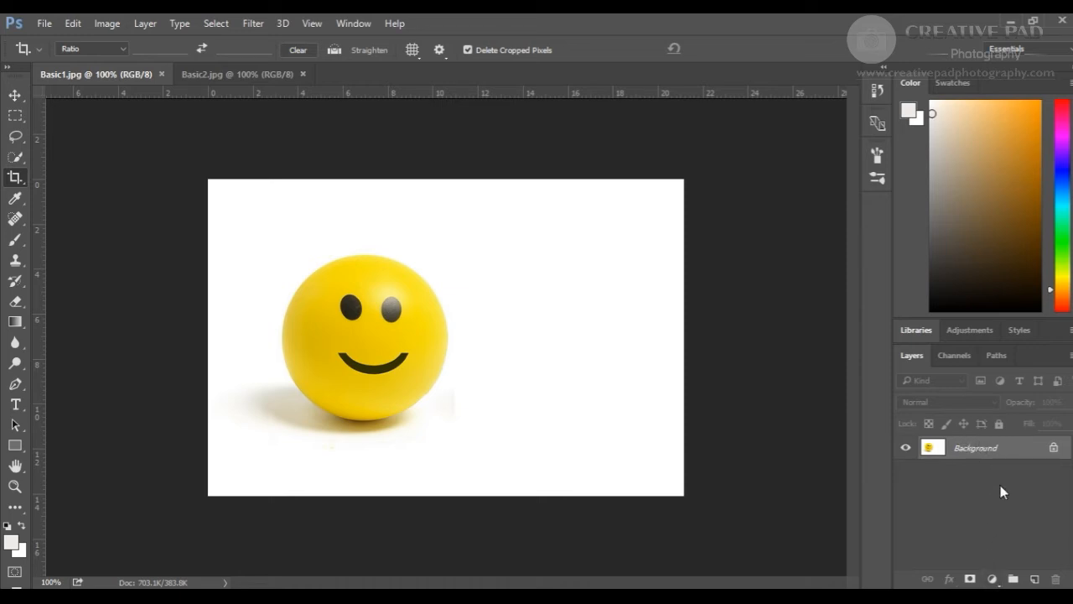
- Add a Brightness/Contrast adjustment layer to Basic1, then delete that adjustment layer
left_click(993, 579)
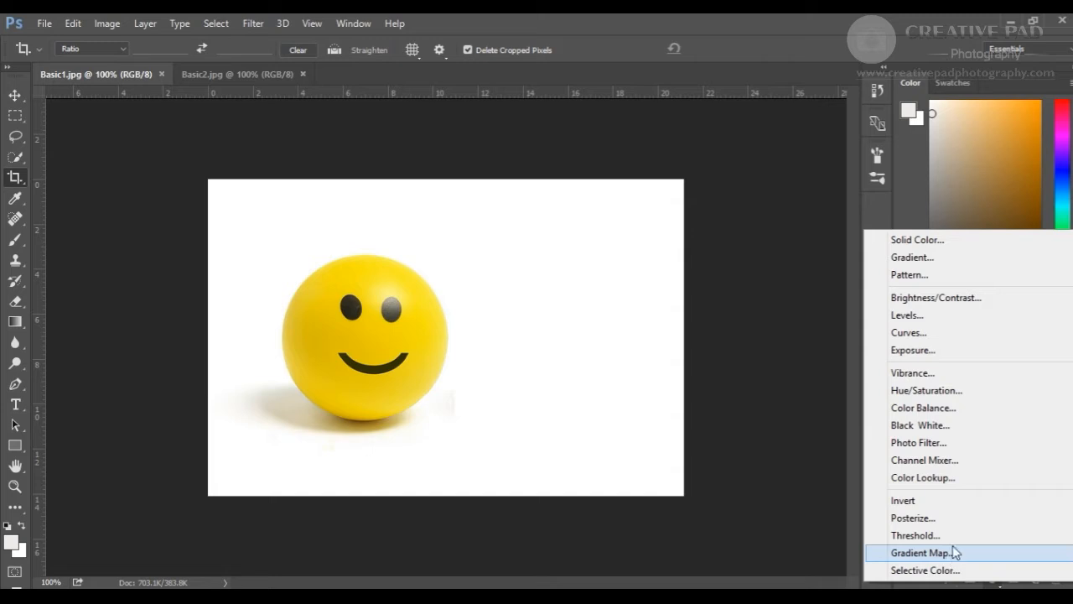
left_click(935, 298)
mouse_move(760, 320)
left_mouse_down()
mouse_move(810, 325)
mouse_move(787, 333)
mouse_move(844, 331)
mouse_move(683, 323)
mouse_move(759, 324)
left_mouse_up()
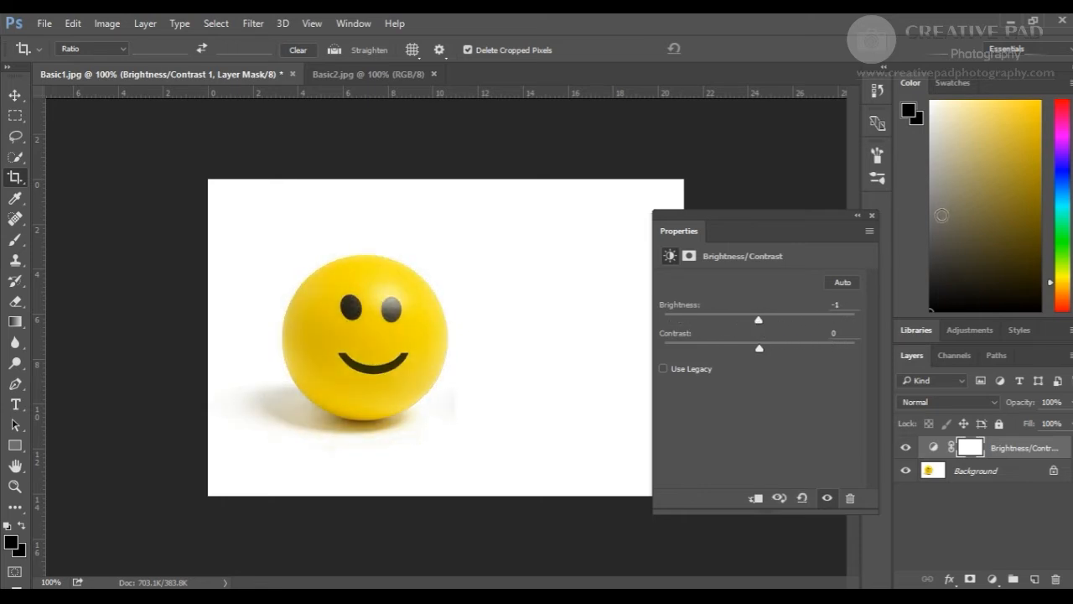
left_click(858, 216)
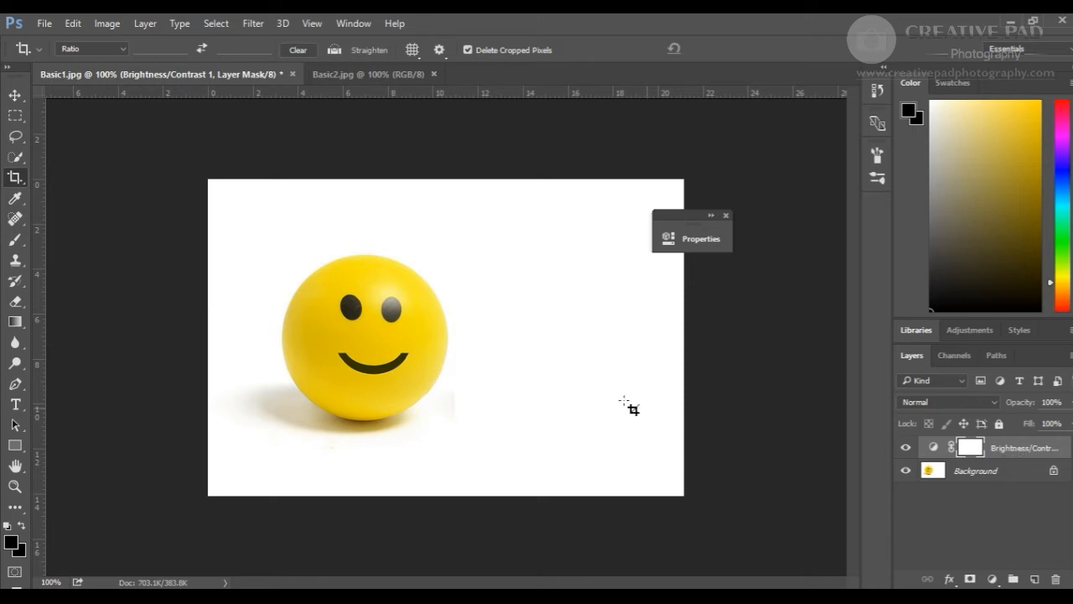
left_click_drag(1020, 455, 1056, 578)
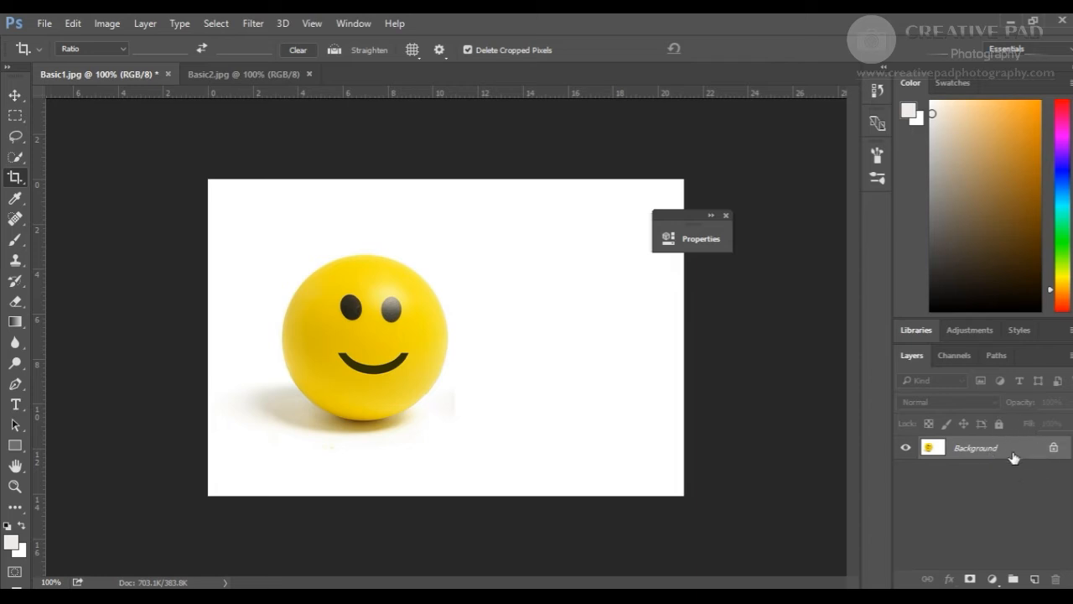
- Add a Black & White adjustment layer to Basic1, then delete it and close its properties
left_click(993, 578)
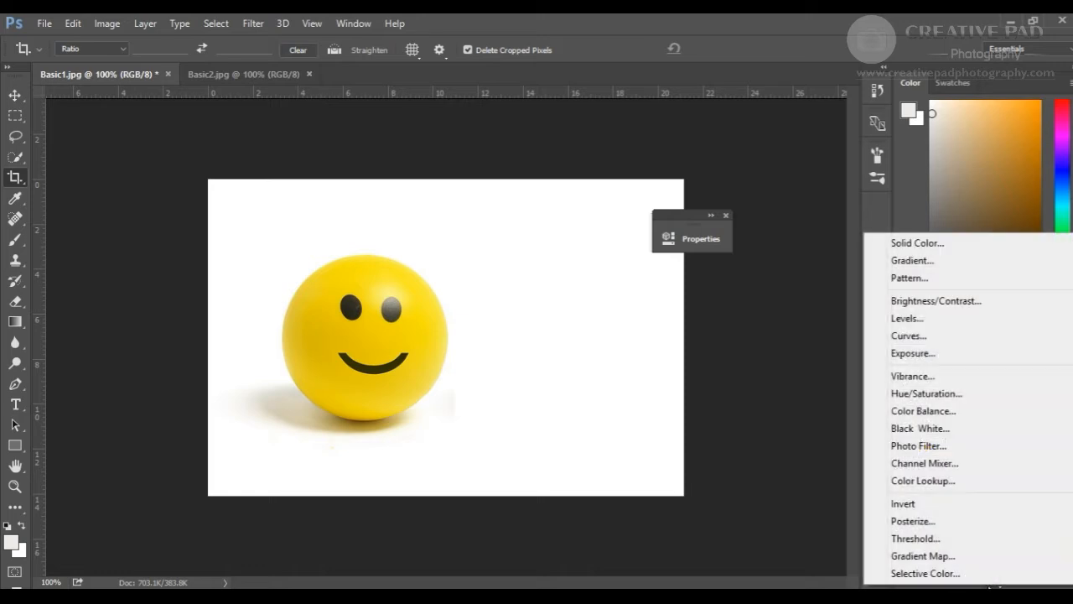
left_click(921, 430)
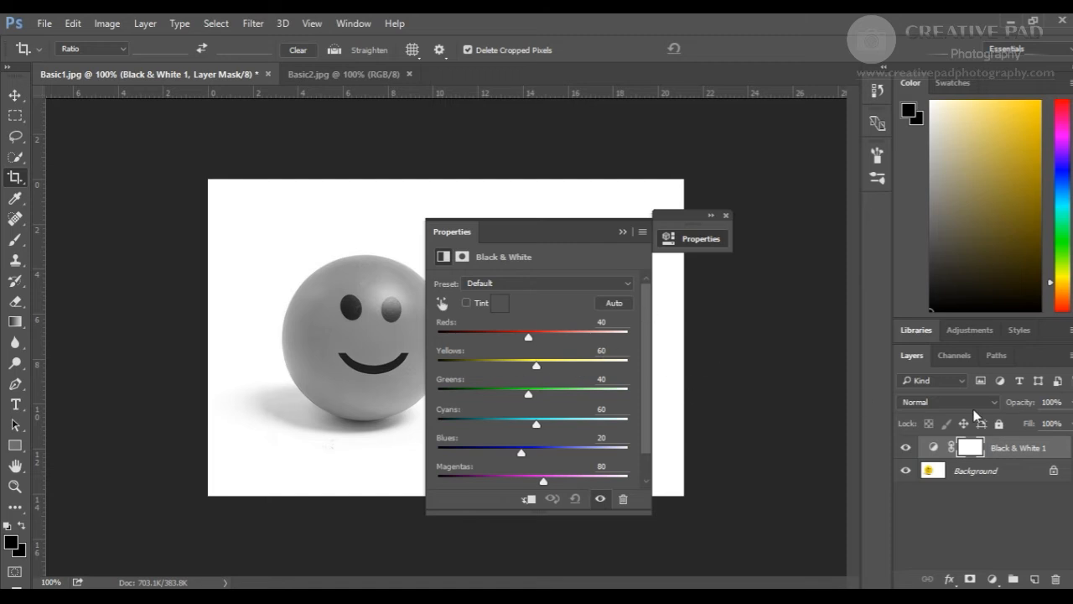
left_click_drag(1031, 451, 1058, 579)
left_click(726, 215)
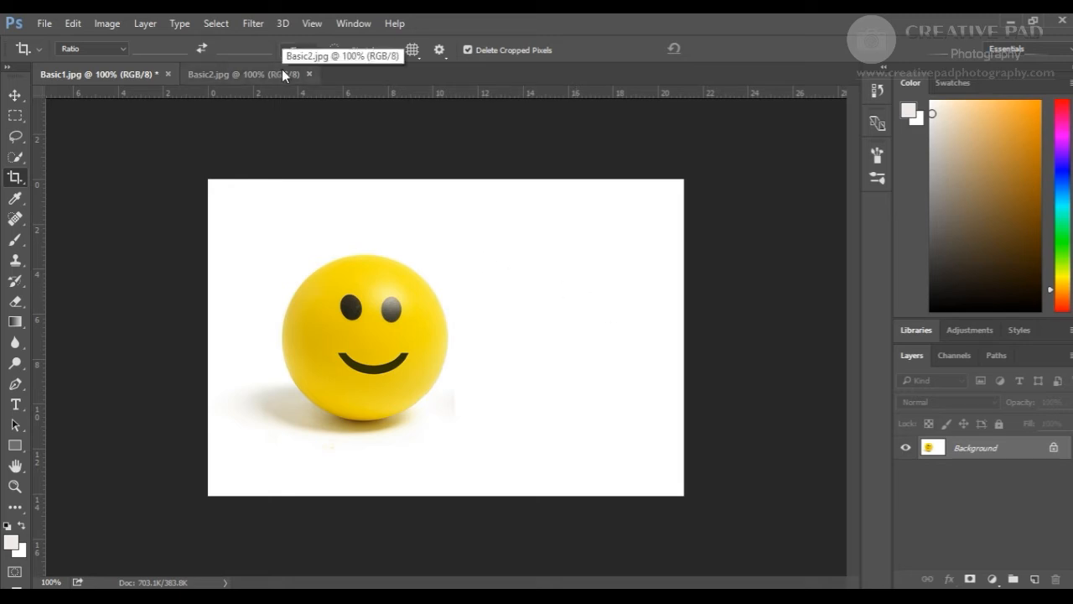
- Switch back and forth between the Basic1 and Basic2 documents
left_click(193, 75)
left_click(143, 72)
left_click(216, 75)
left_click(127, 76)
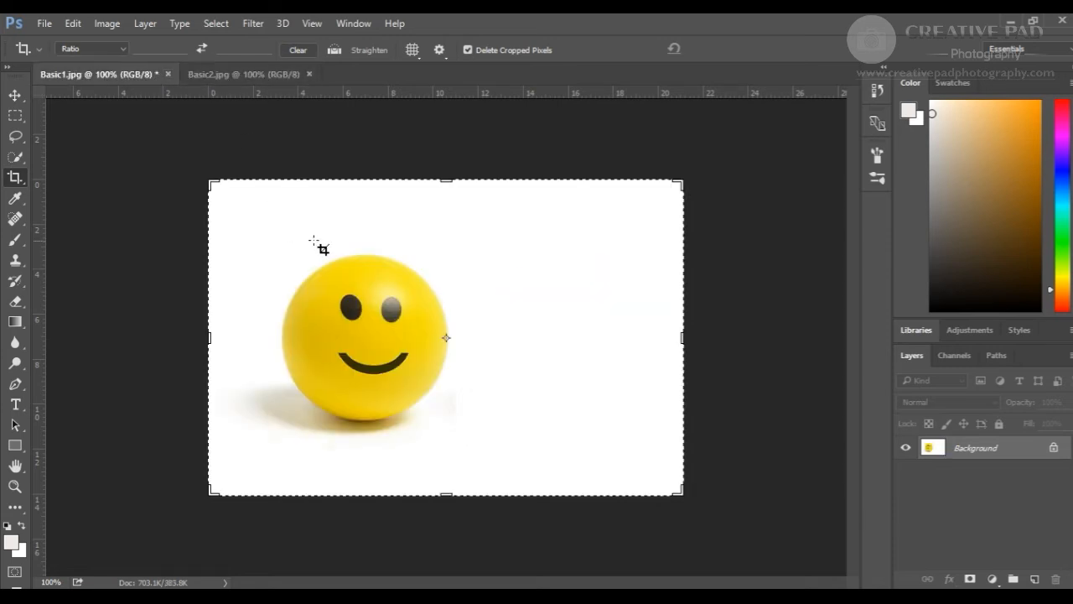
left_click(230, 73)
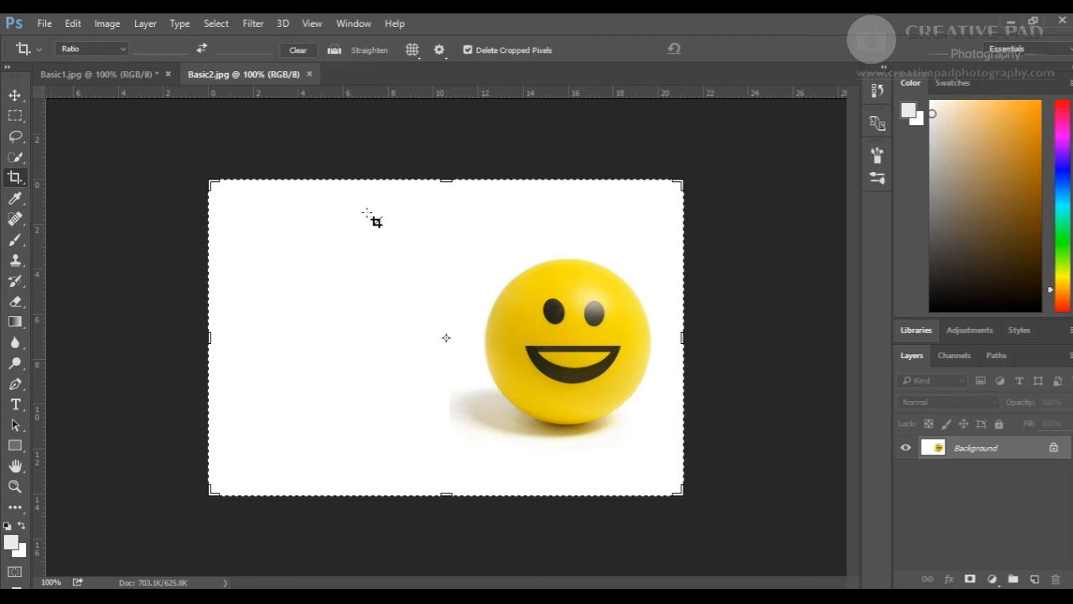
left_click(142, 78)
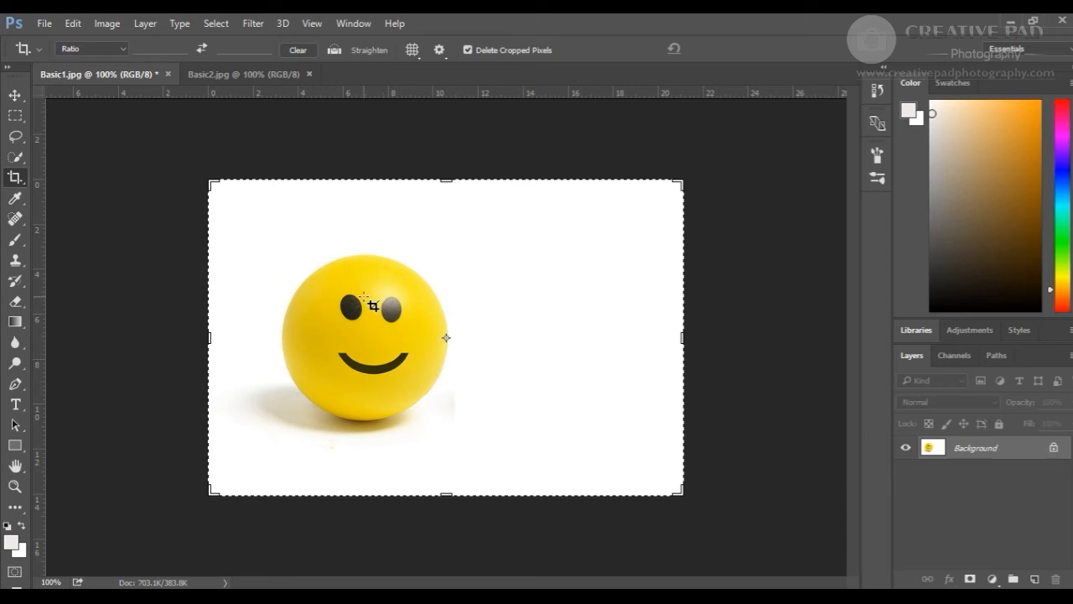
left_click(219, 75)
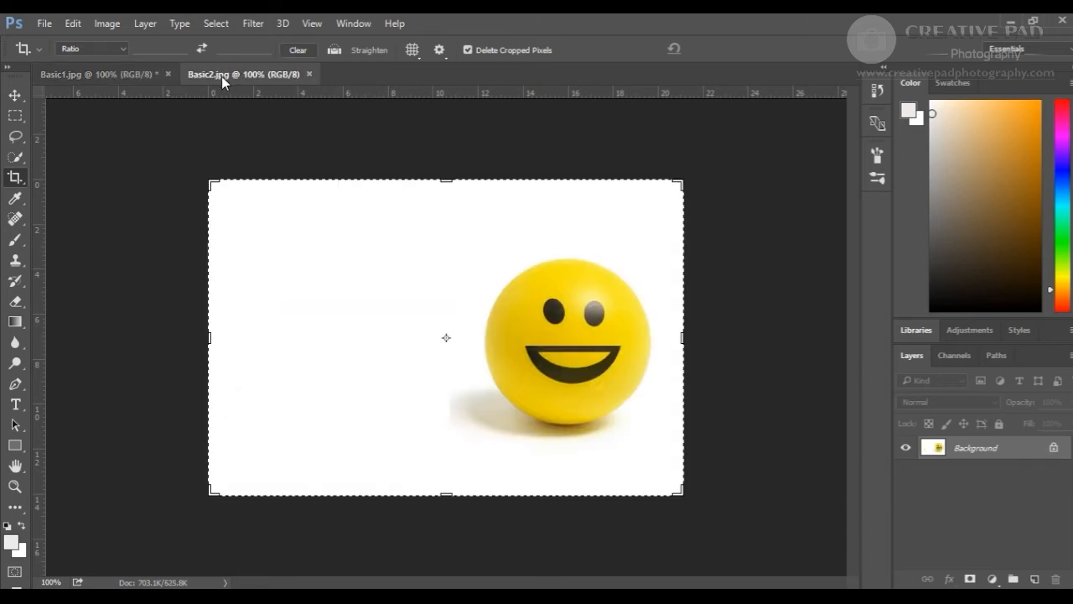
- Float the Basic2 window and drag its image into the Basic1 document as a new layer with the Move tool
left_click_drag(271, 75, 314, 123)
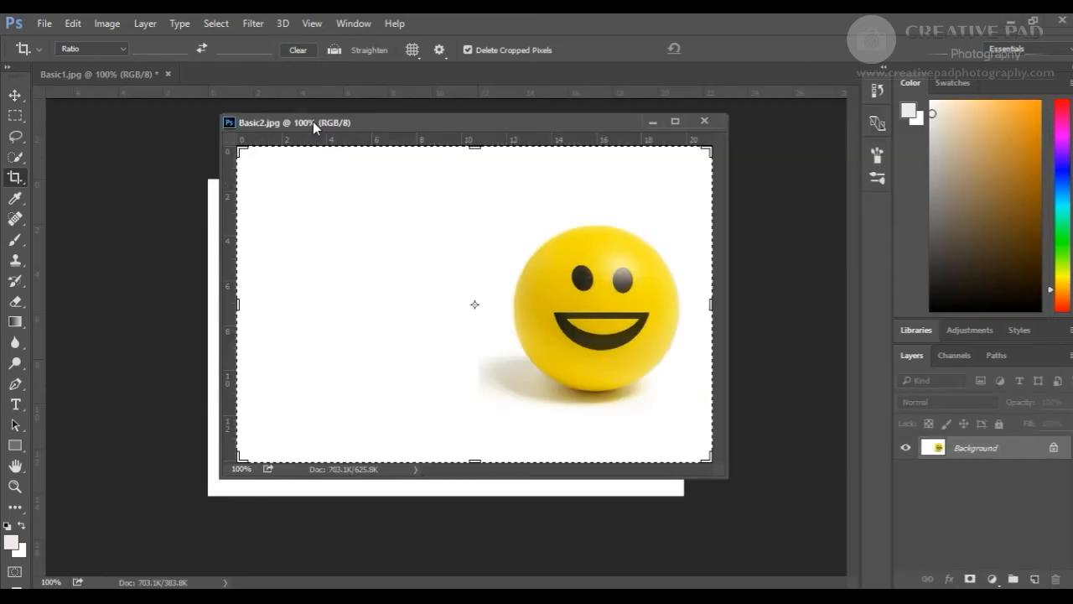
left_click_drag(422, 125, 545, 124)
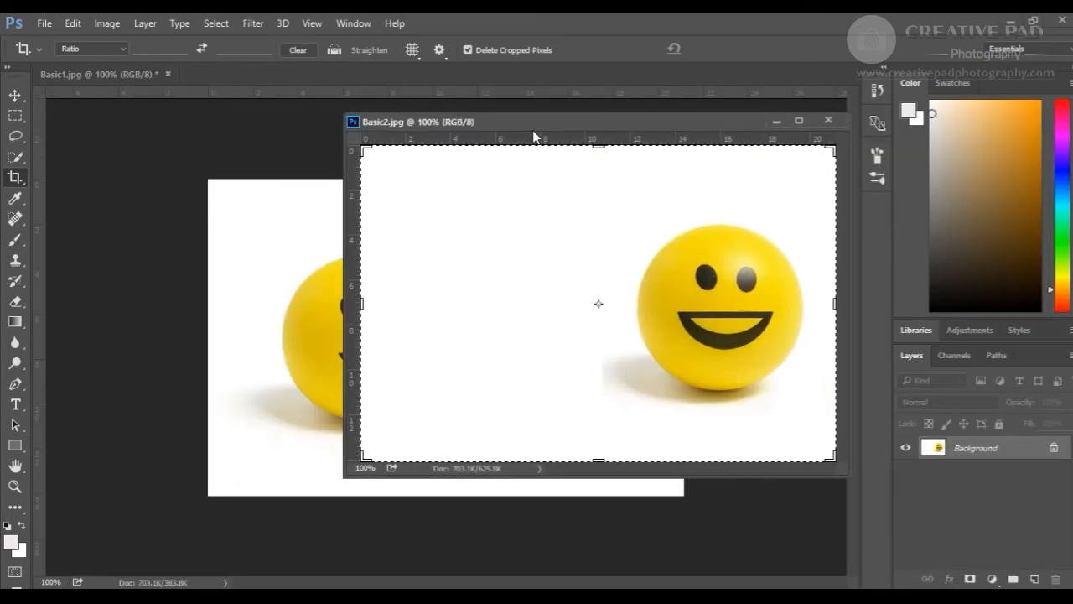
left_click(14, 101)
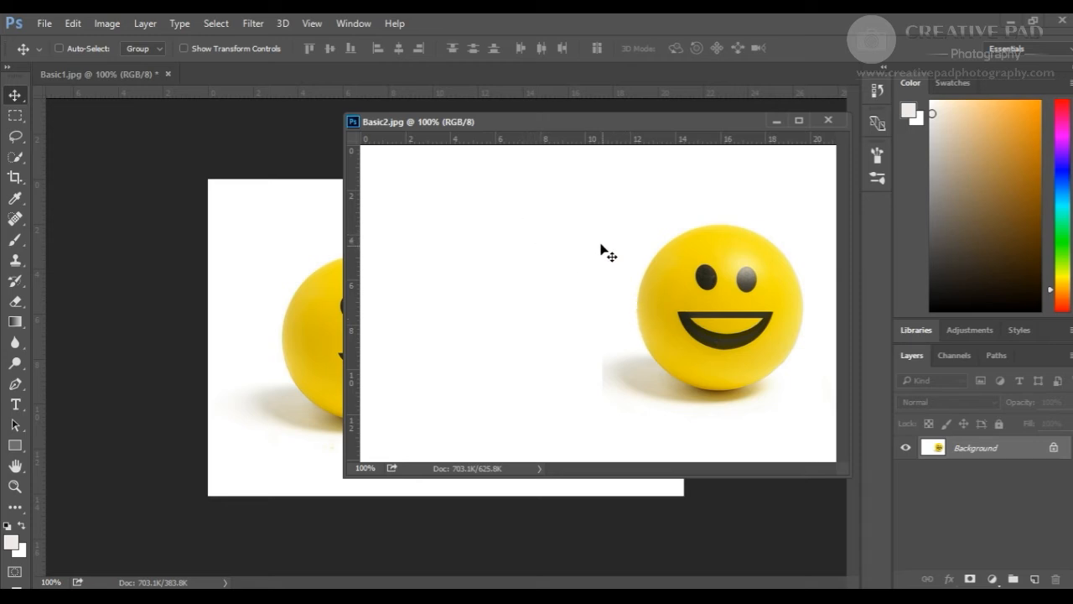
left_click_drag(572, 209, 323, 313)
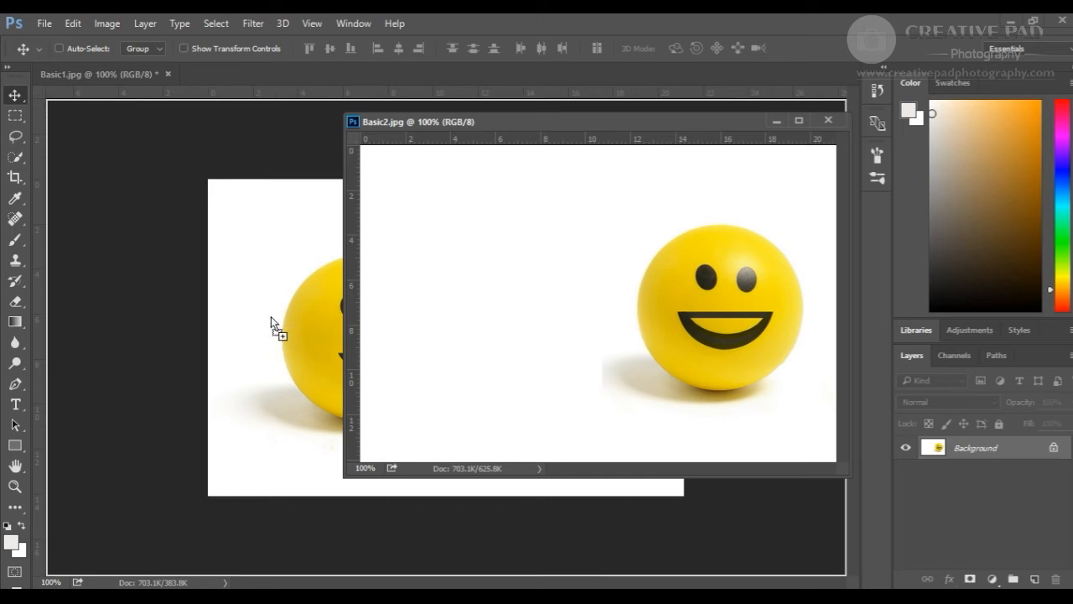
left_click_drag(271, 316, 270, 316)
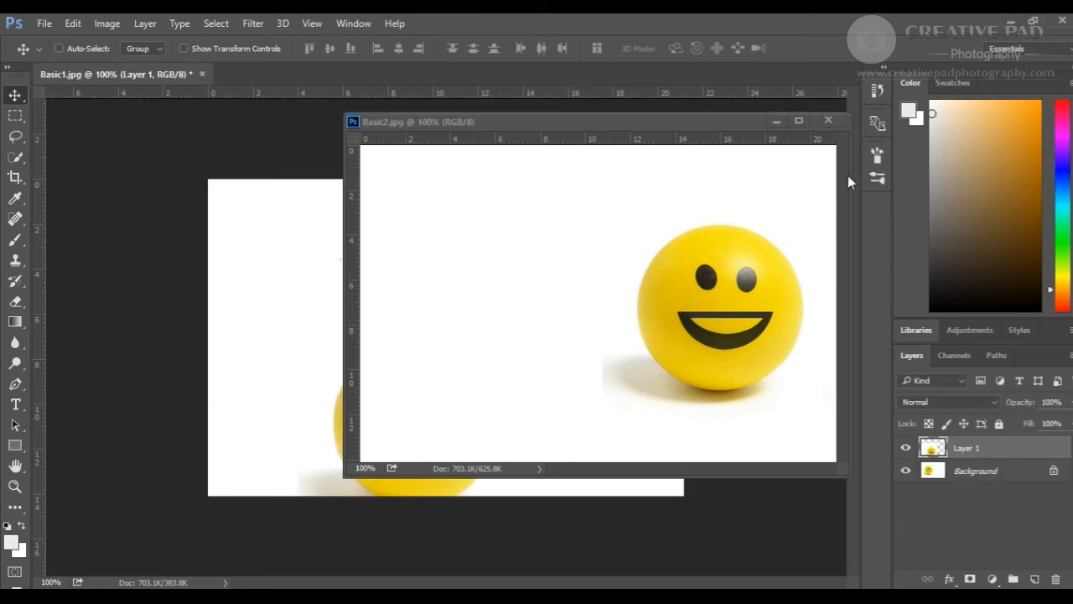
- Close the Basic2 window and move the new layer's ball toward the right side of Basic1
left_click(827, 121)
left_click_drag(414, 294, 558, 223)
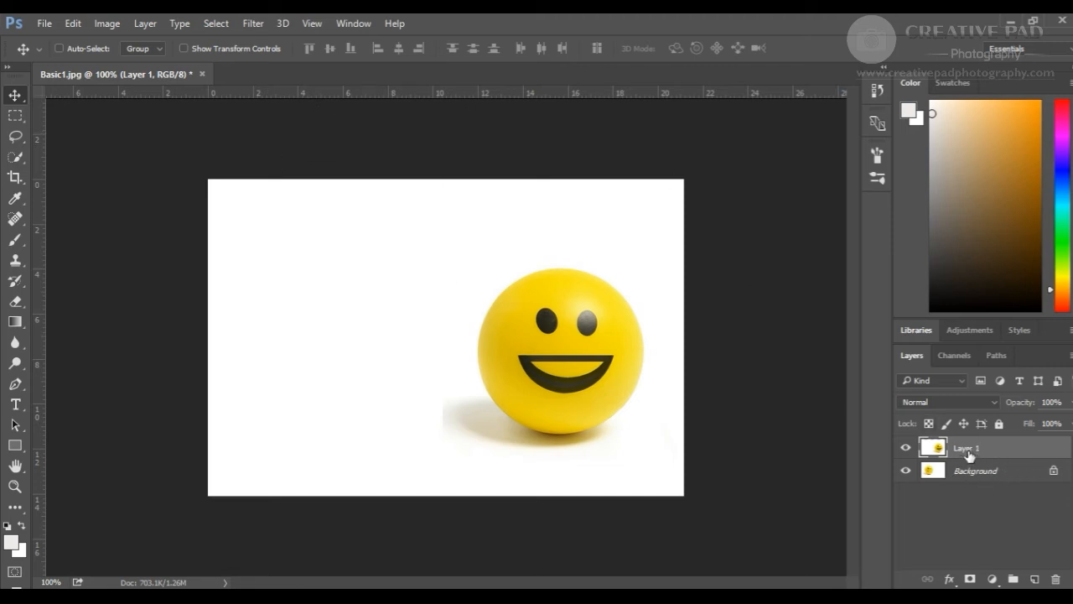
- Toggle Layer 1's visibility on and off to compare it with the Background layer
left_click(907, 453)
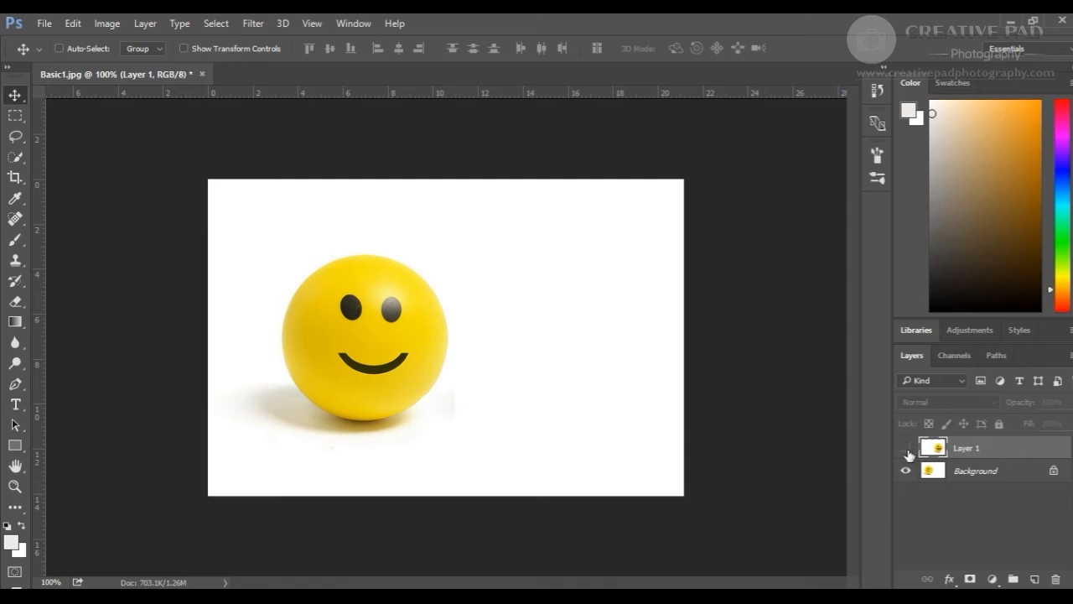
left_click(906, 453)
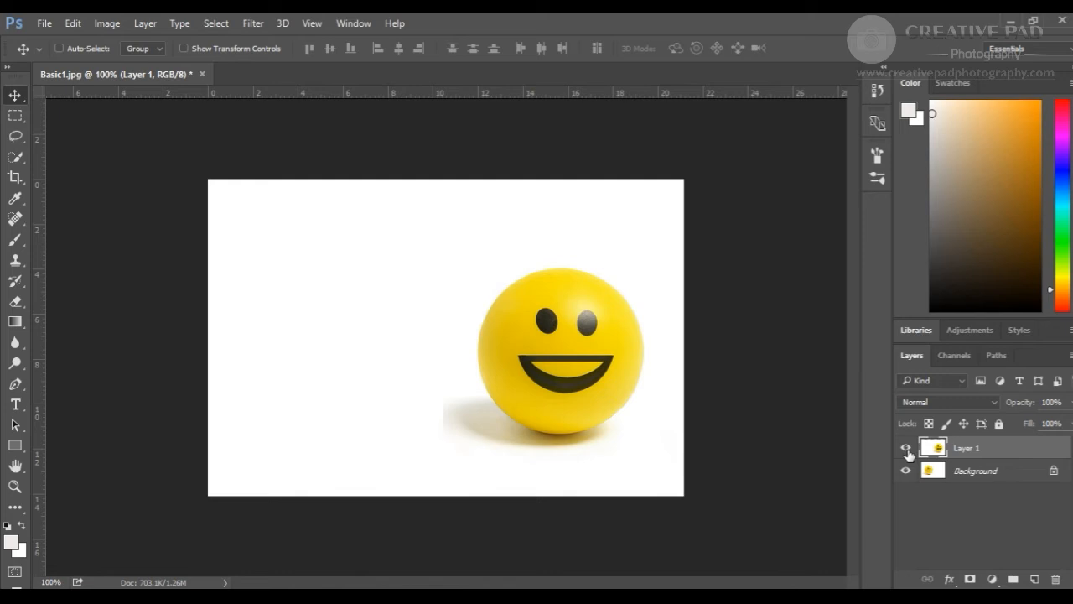
left_click(907, 453)
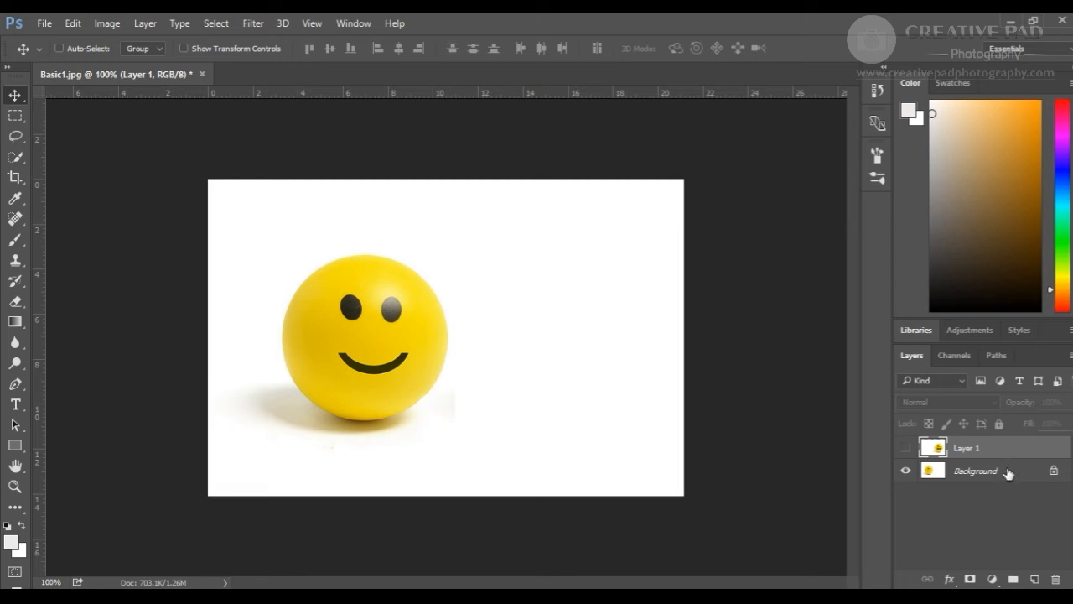
left_click(906, 451)
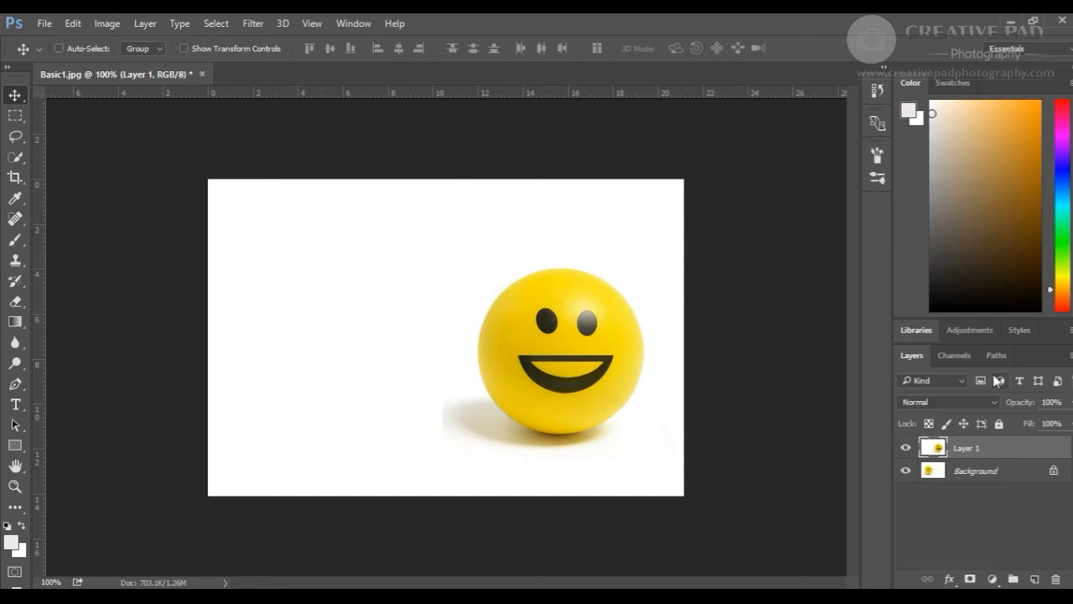
- Erase the left part of Layer 1 with the Eraser tool so the Background's ball shows beside the other ball
left_click(16, 302)
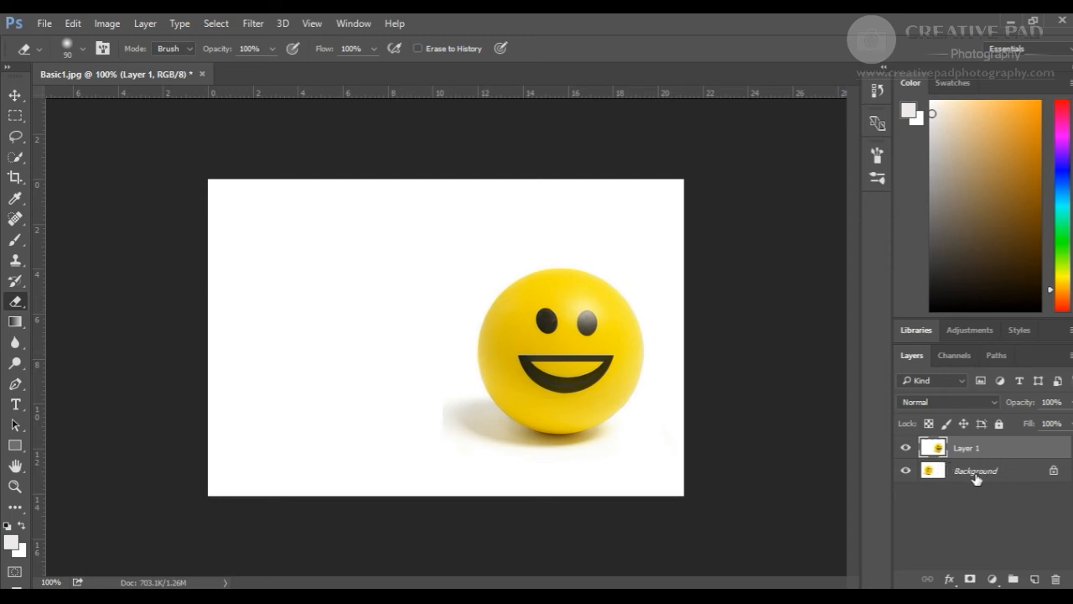
mouse_move(251, 330)
left_mouse_down()
mouse_move(262, 388)
mouse_move(288, 232)
mouse_move(303, 411)
mouse_move(333, 265)
mouse_move(347, 264)
mouse_move(374, 421)
mouse_move(405, 411)
mouse_move(398, 267)
mouse_move(403, 260)
mouse_move(433, 282)
mouse_move(429, 431)
mouse_move(397, 466)
mouse_move(338, 479)
mouse_move(513, 341)
mouse_move(236, 349)
mouse_move(546, 337)
mouse_move(388, 321)
left_mouse_up()
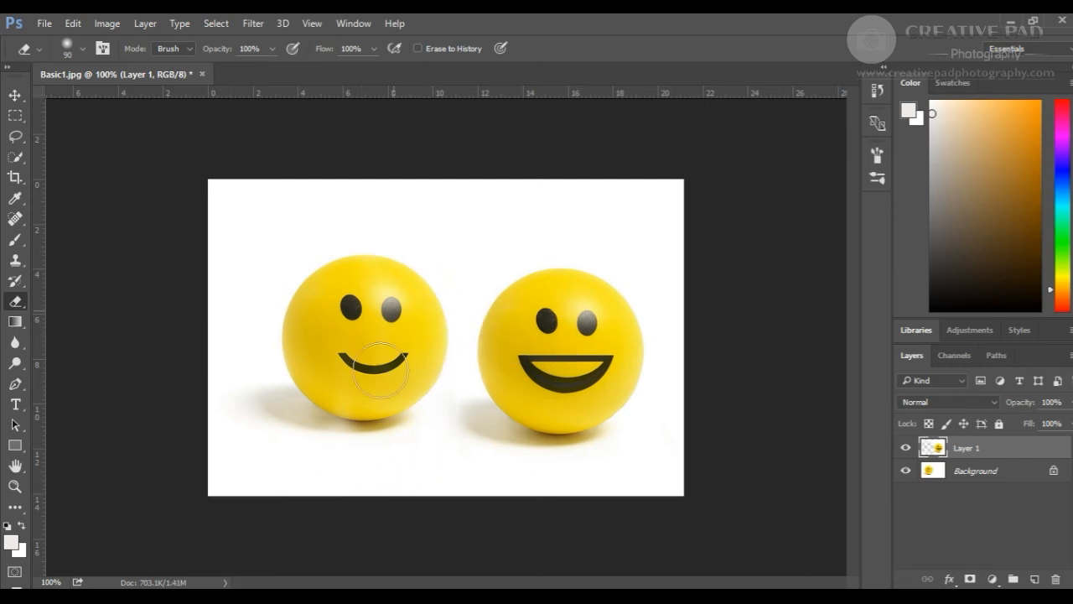
left_click(906, 448)
left_click(906, 448)
- Open Save As, choose the JPEG format and name the file Basic3, then cancel the dialog
left_click(43, 24)
left_click(89, 197)
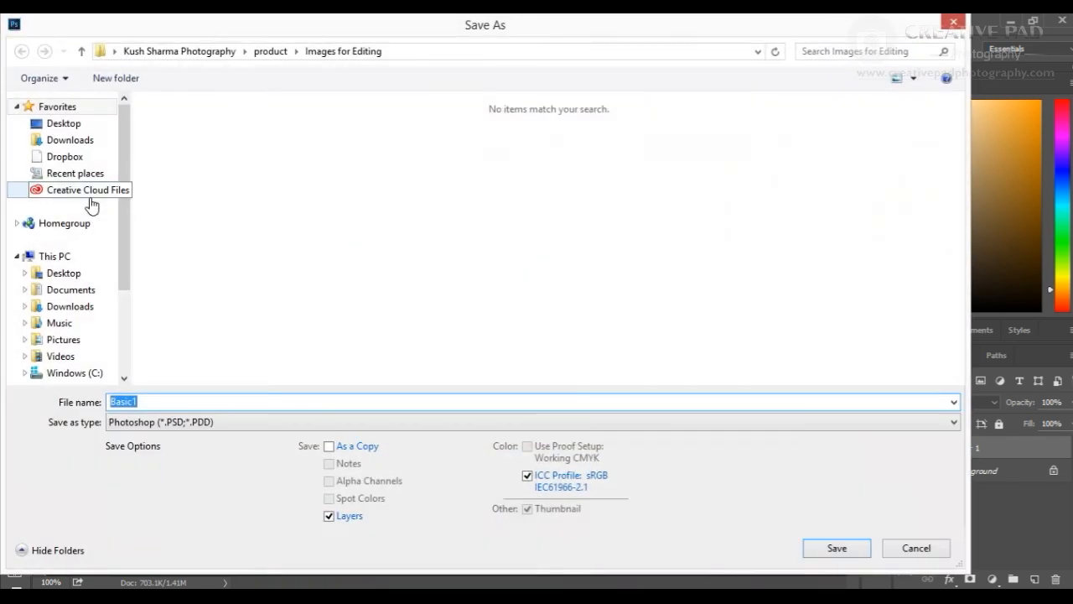
left_click(204, 423)
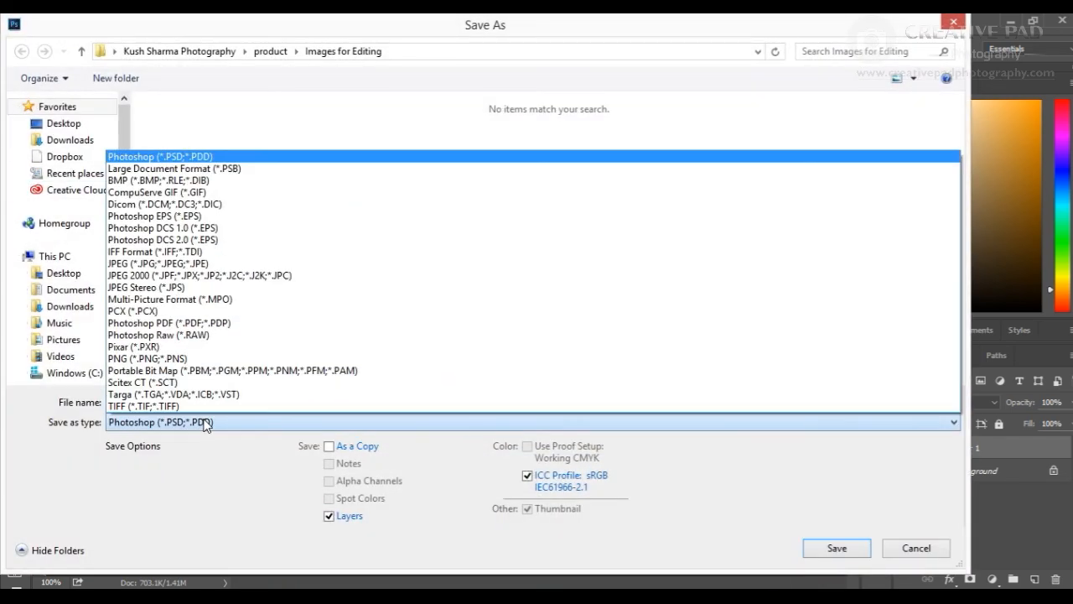
left_click(194, 265)
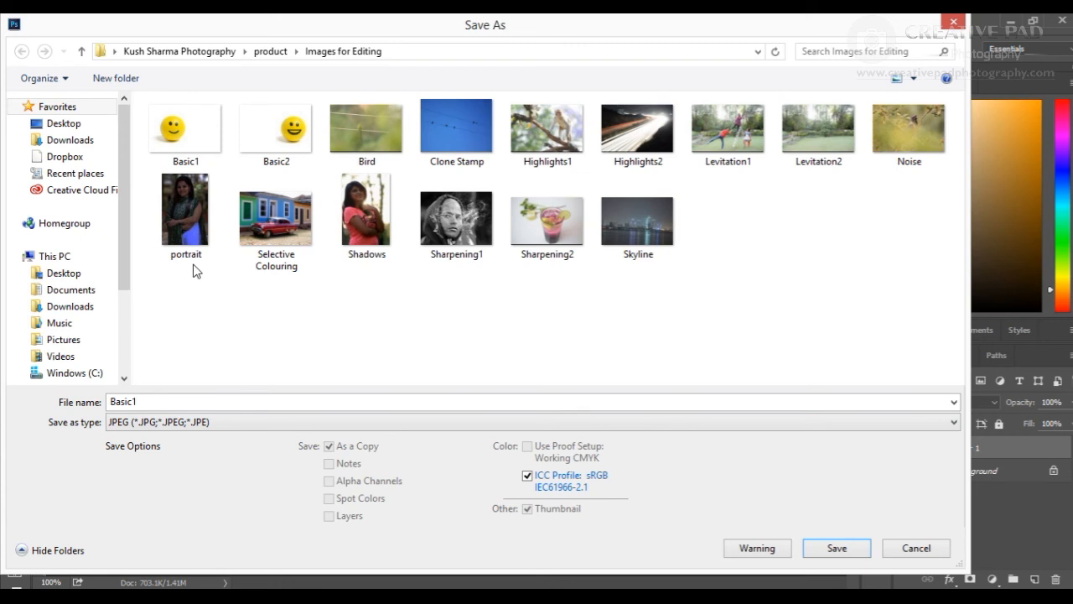
double_click(140, 401)
type("Basic")
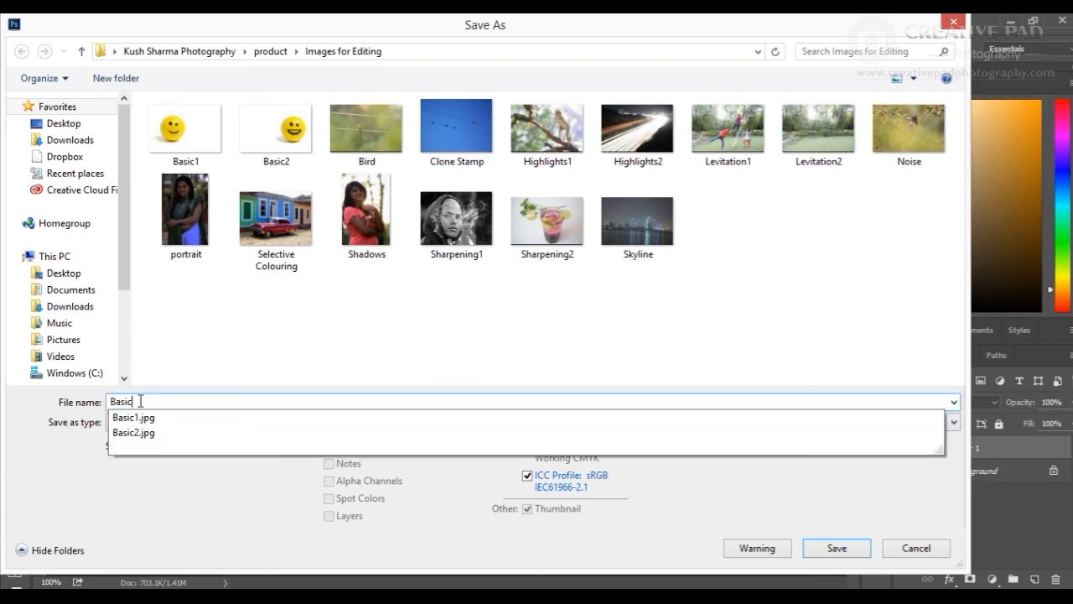
type("3")
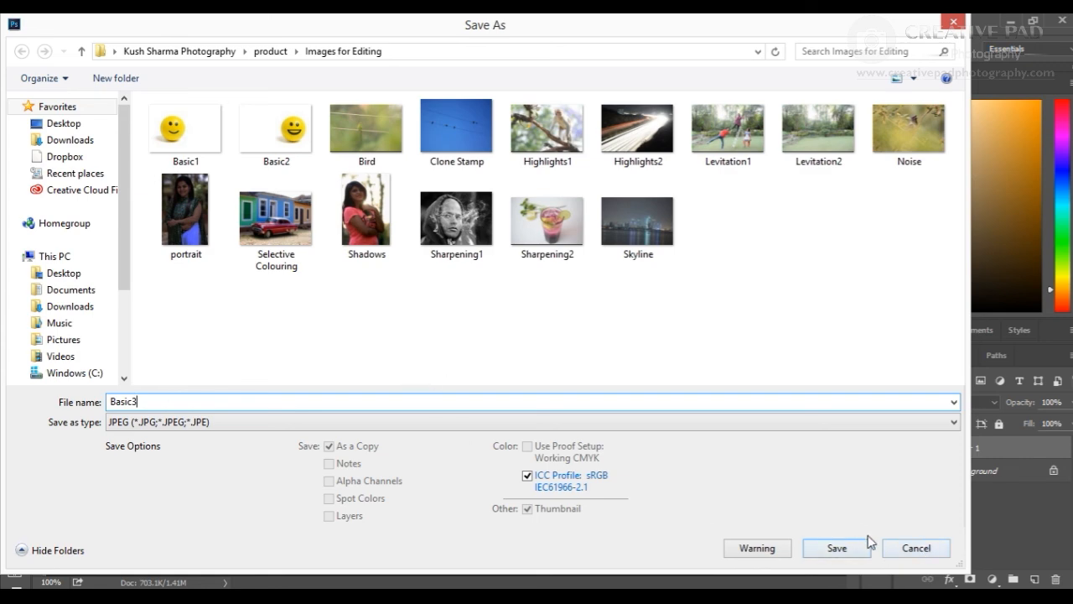
left_click(896, 549)
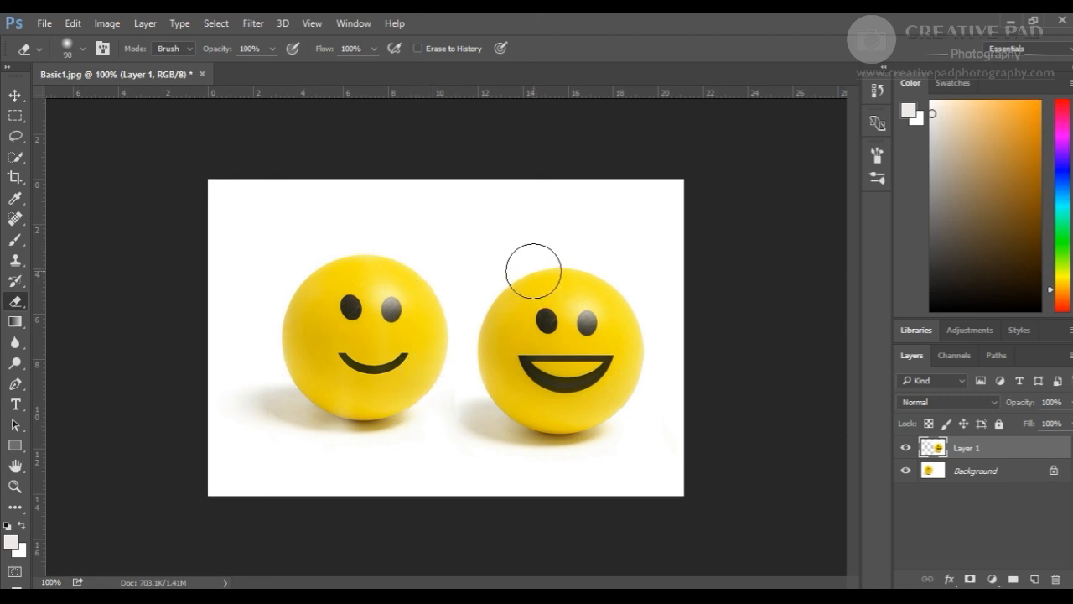
left_click(42, 25)
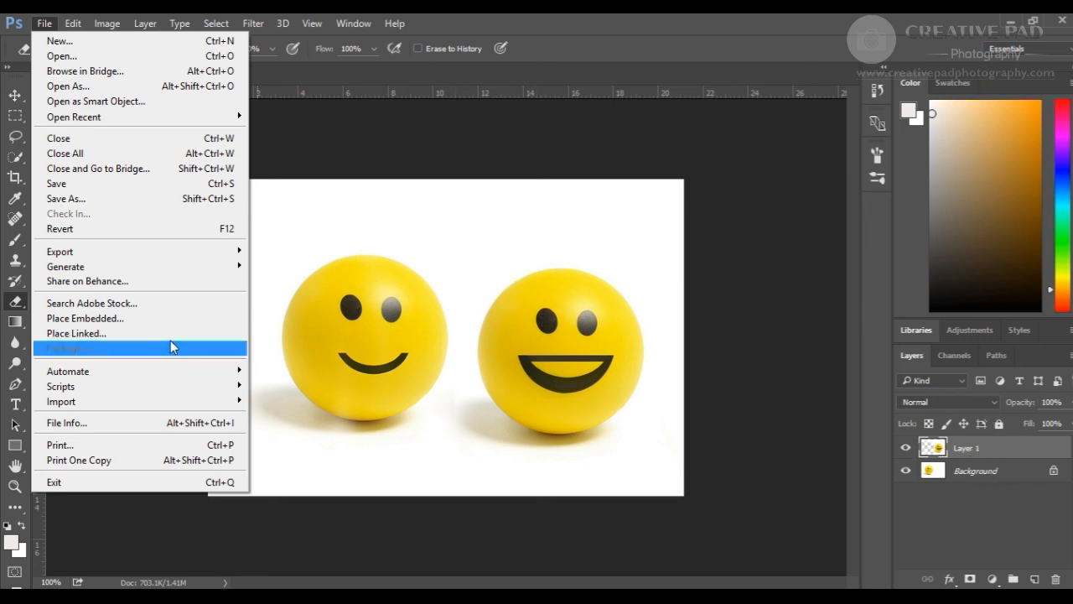
left_click(152, 201)
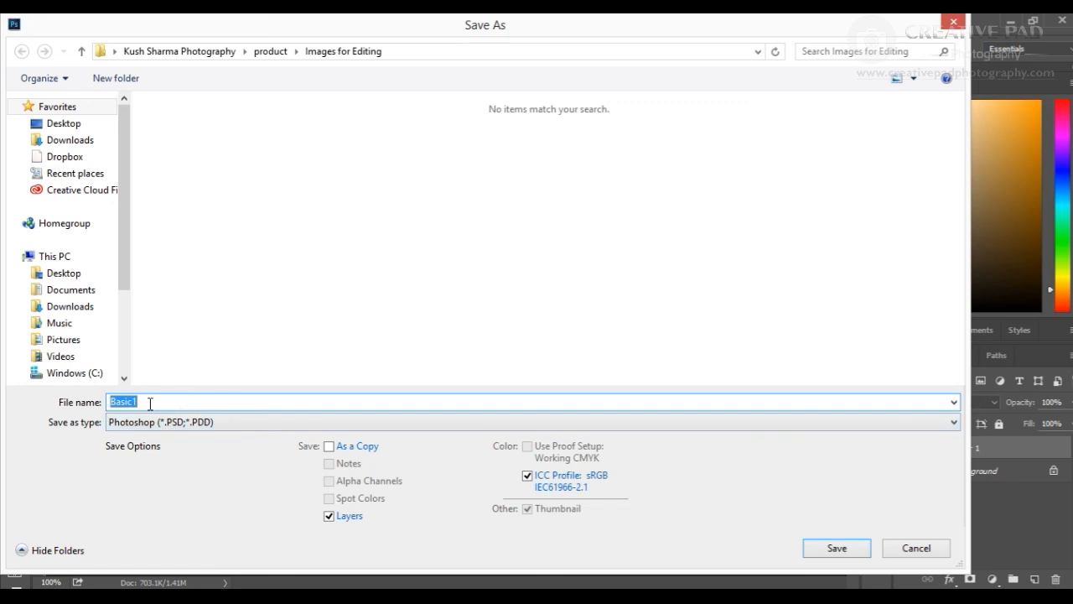
left_click(917, 548)
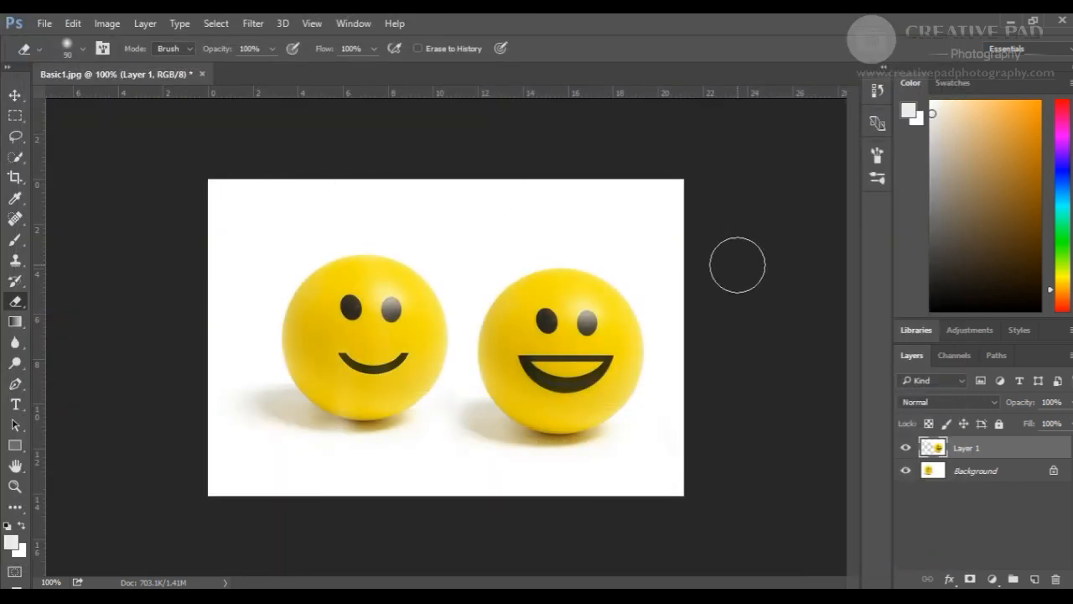